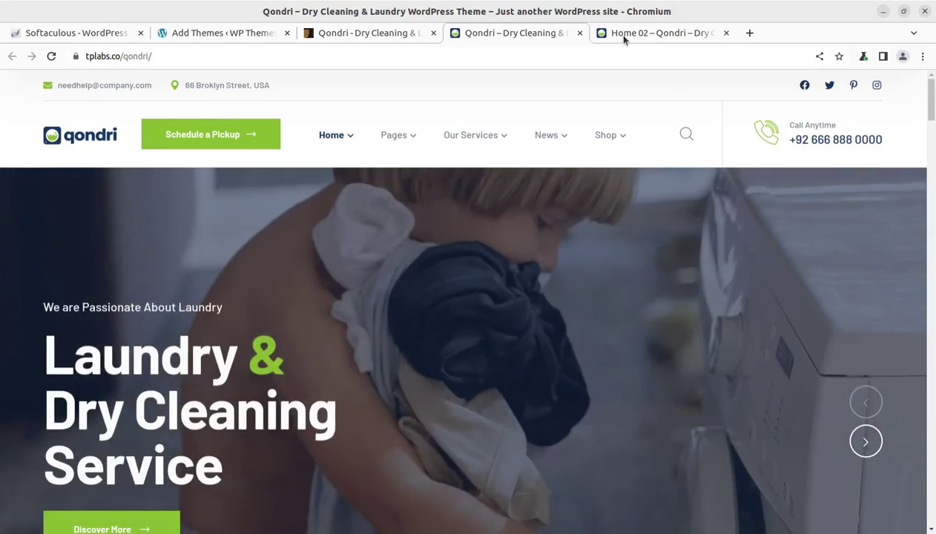
Step: View the Qondri Home 02 demo page, then switch back to the main demo homepage
click(623, 34)
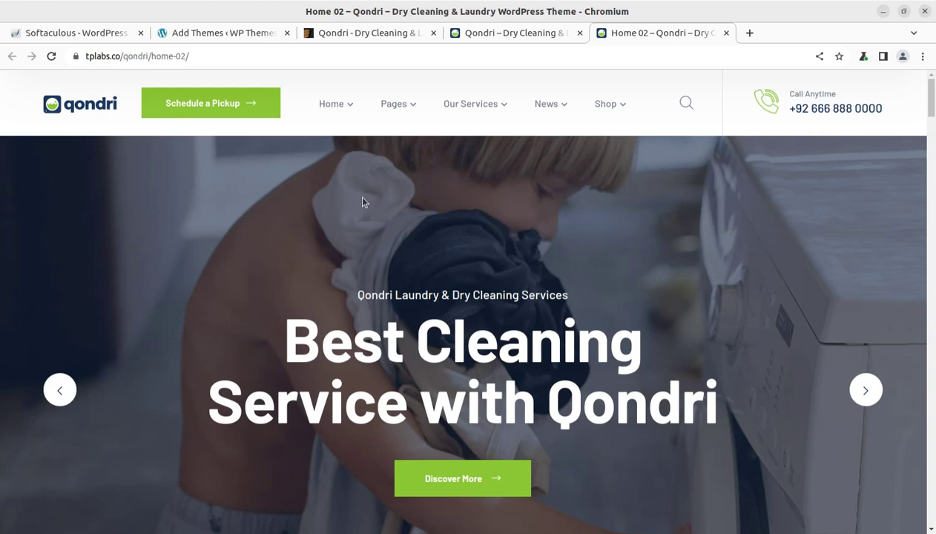
scroll(356, 194, down, 1)
scroll(365, 207, up, 1)
click(487, 32)
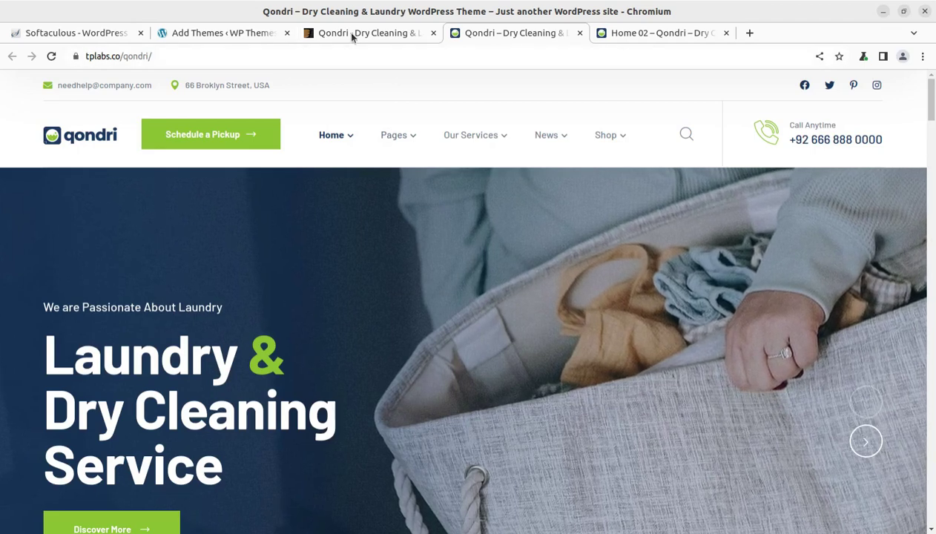
mouse_move(351, 37)
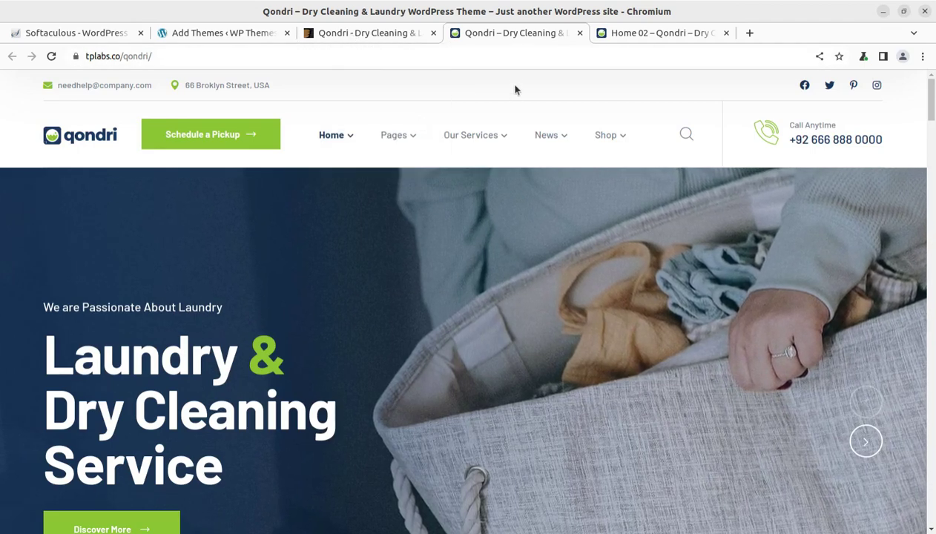
Step: Select the ThemeForest Qondri item's title, publish date and TPLabs author, then return to the demo
click(383, 34)
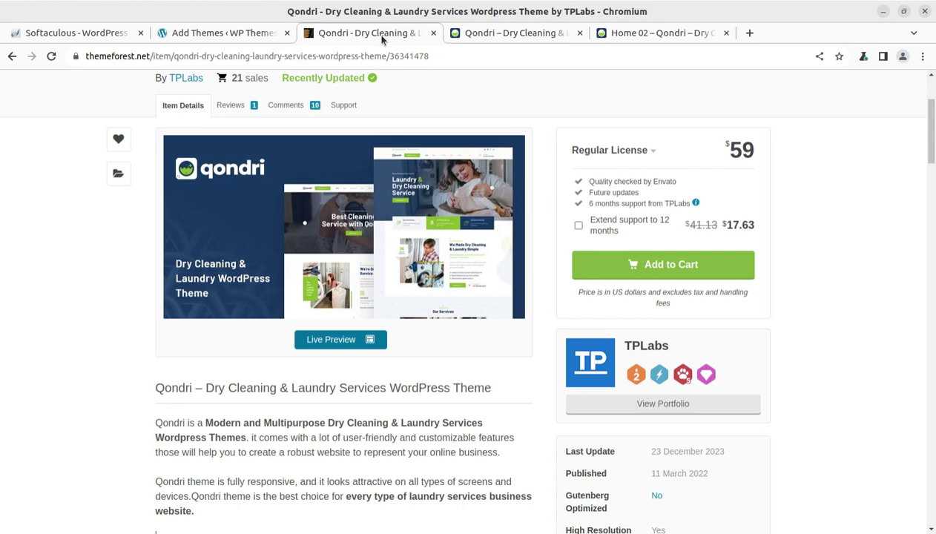
scroll(397, 263, up, 2)
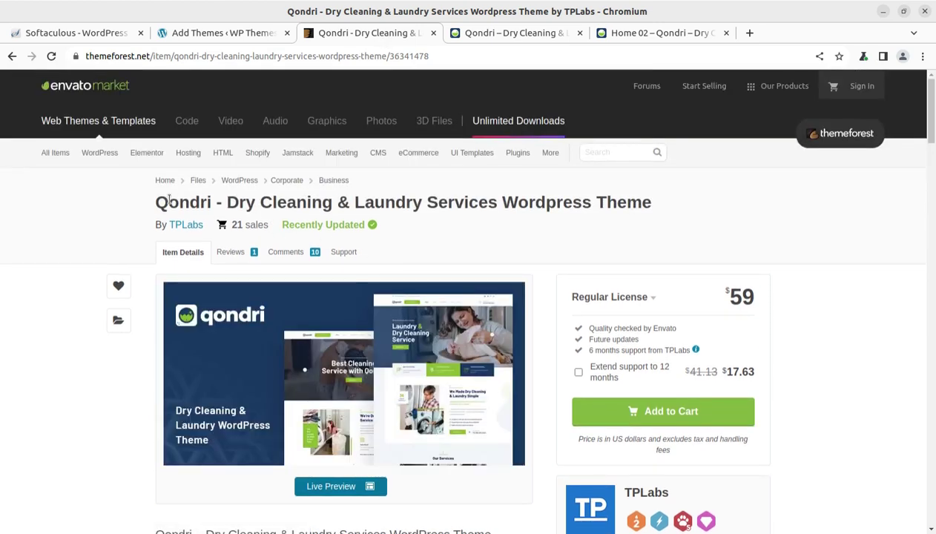
drag(157, 202, 656, 207)
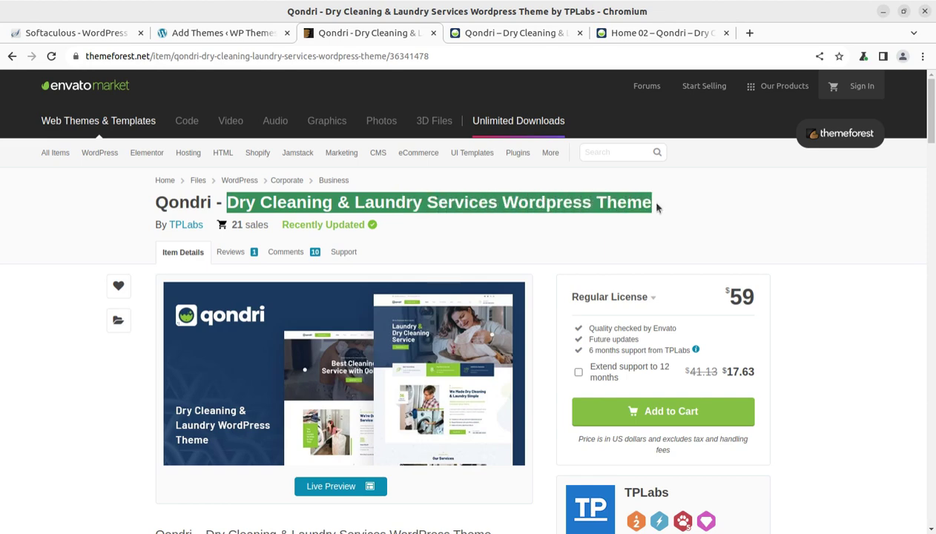
scroll(650, 241, down, 5)
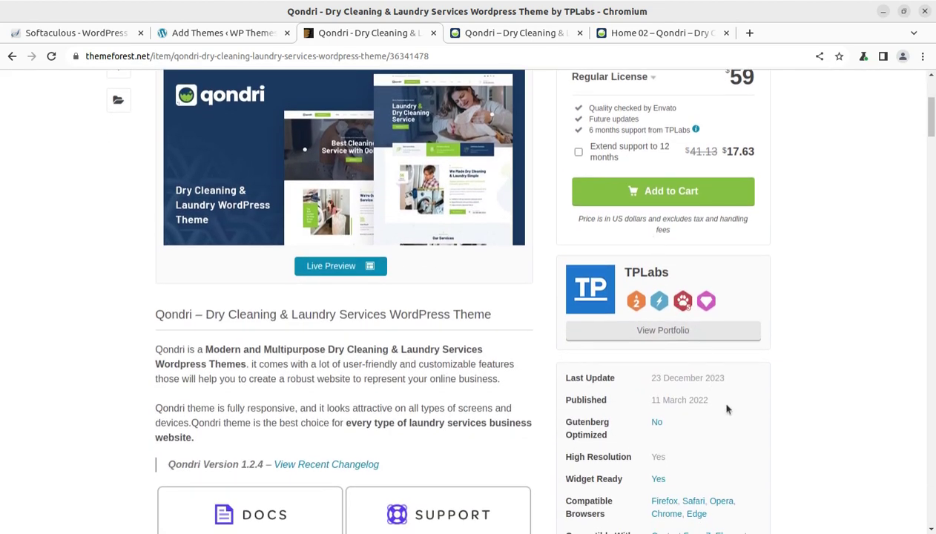
drag(727, 408, 712, 378)
scroll(659, 367, up, 2)
drag(672, 345, 624, 348)
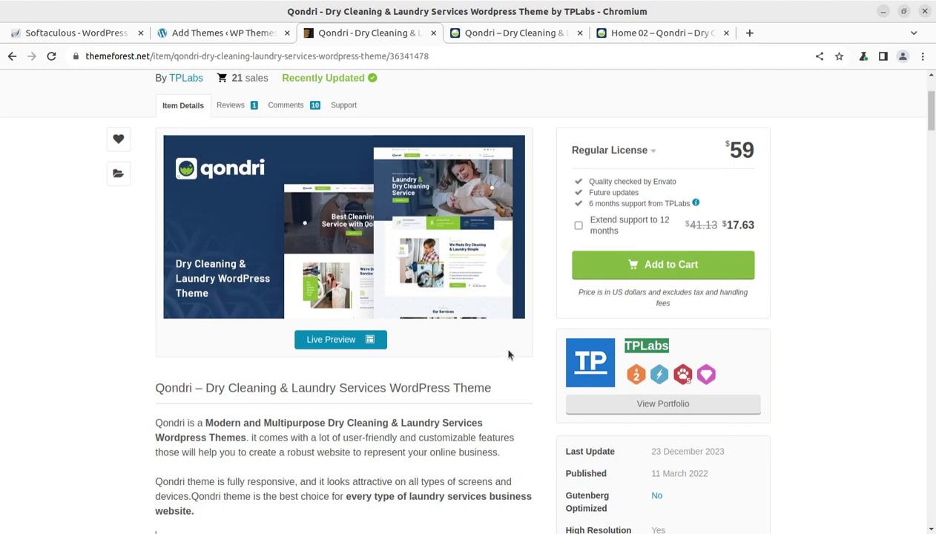
scroll(530, 352, up, 3)
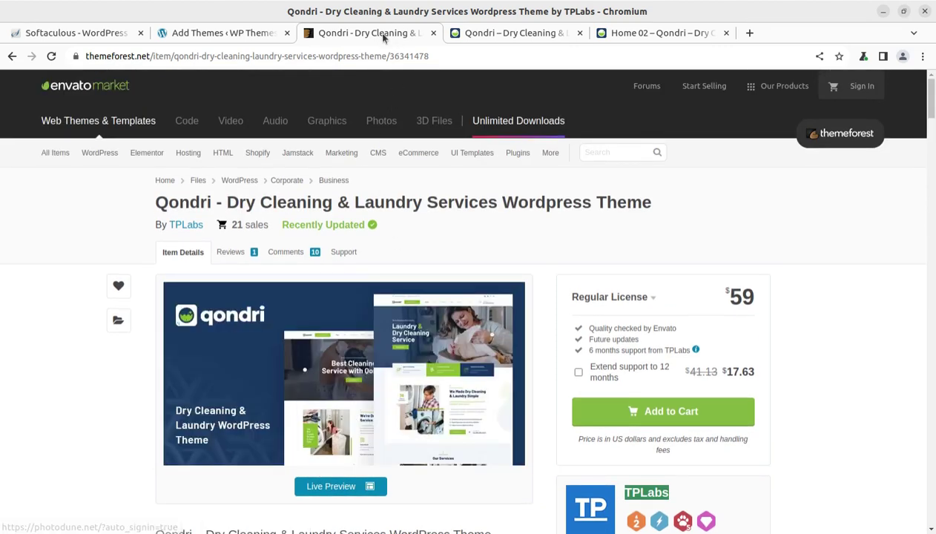
click(497, 35)
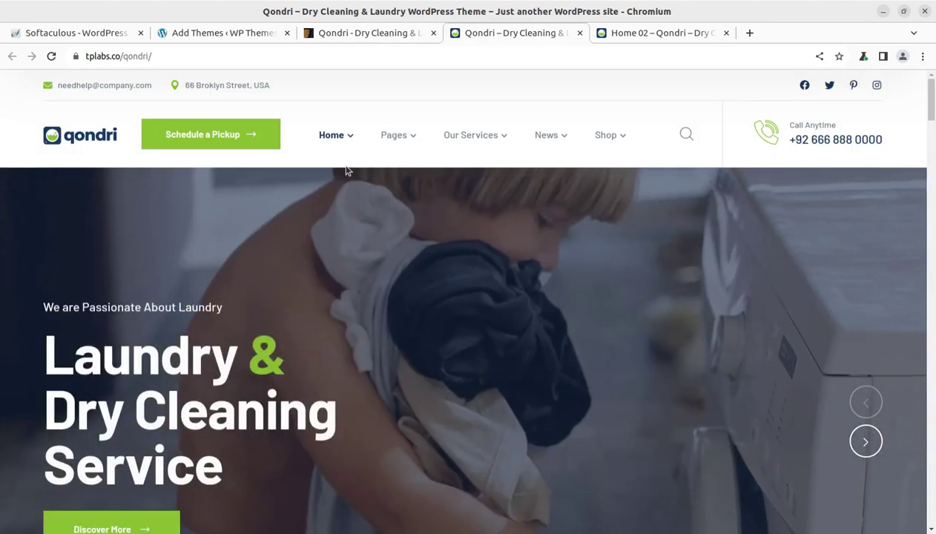
Step: Scroll Home 02 down to its 'We're Quality Laundry Service Provider' and 'Our Services' sections
mouse_move(346, 144)
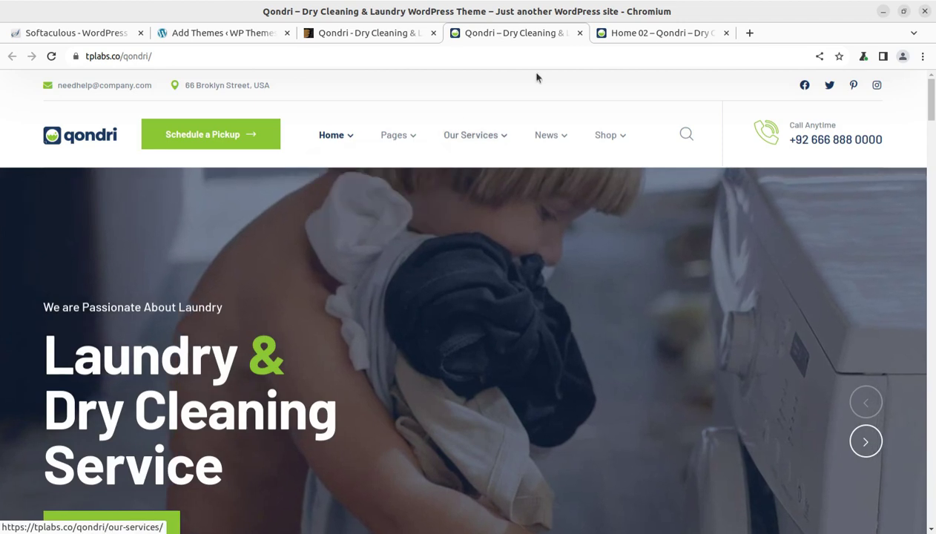
click(624, 35)
scroll(375, 290, down, 6)
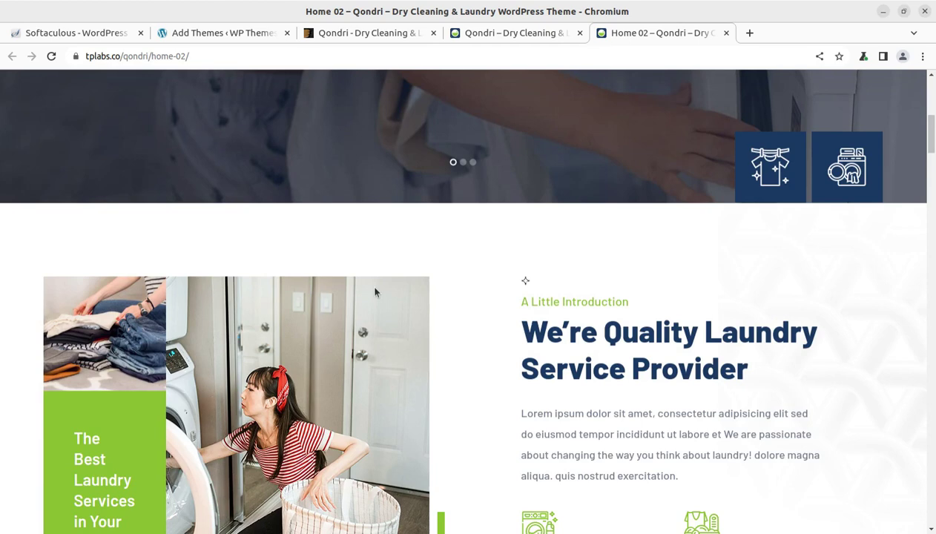
scroll(374, 291, down, 2)
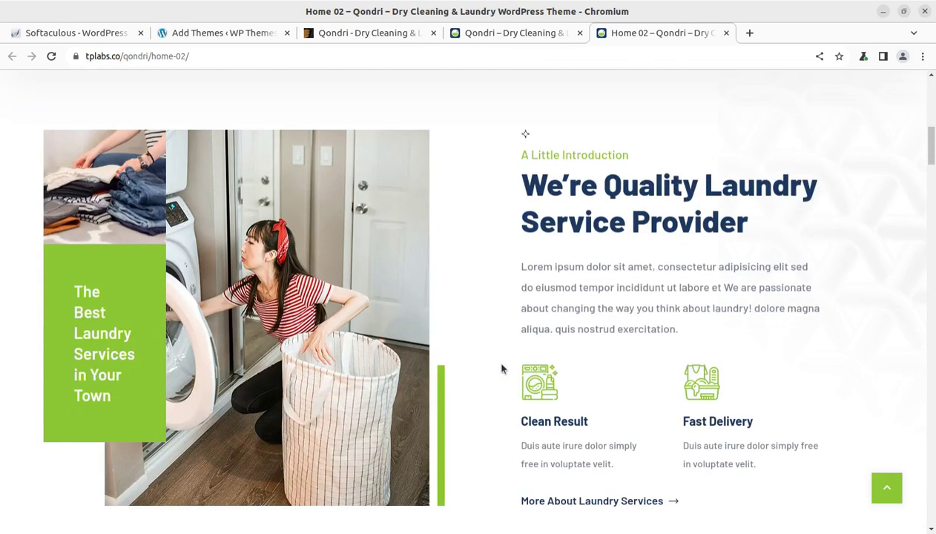
scroll(476, 379, down, 3)
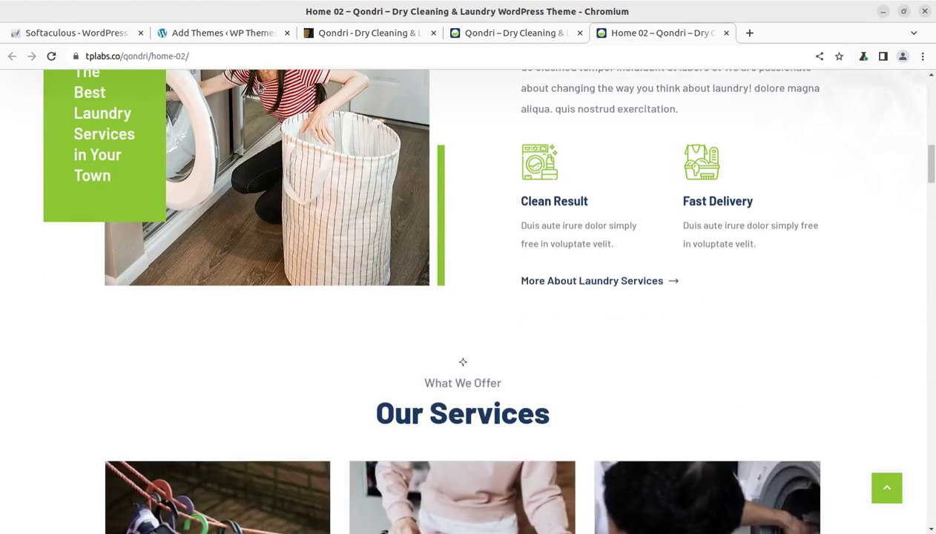
Step: Confirm WordPress 6.4.2 with Twenty Twenty-Four under At a Glance, then view the live site in a new tab
click(210, 39)
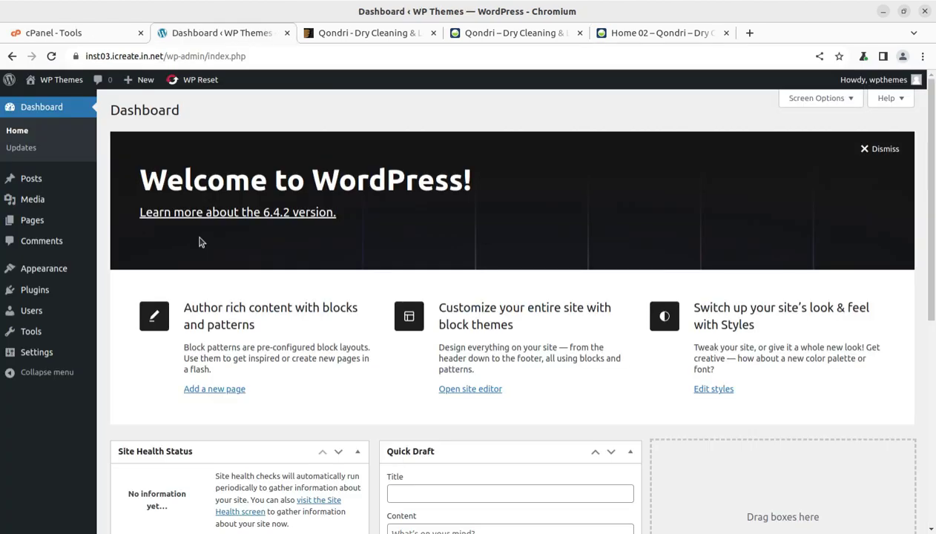
scroll(234, 258, down, 5)
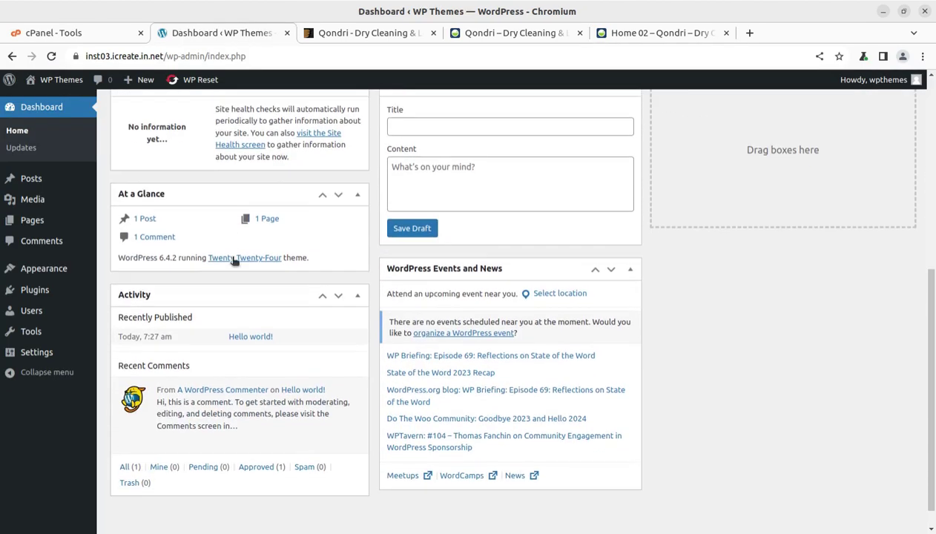
drag(331, 261, 111, 263)
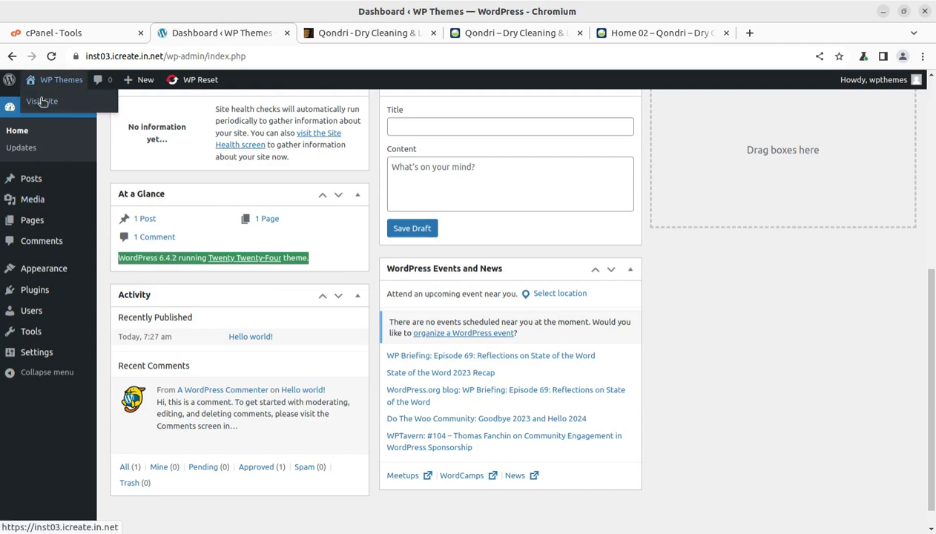
middle_click(39, 96)
click(351, 39)
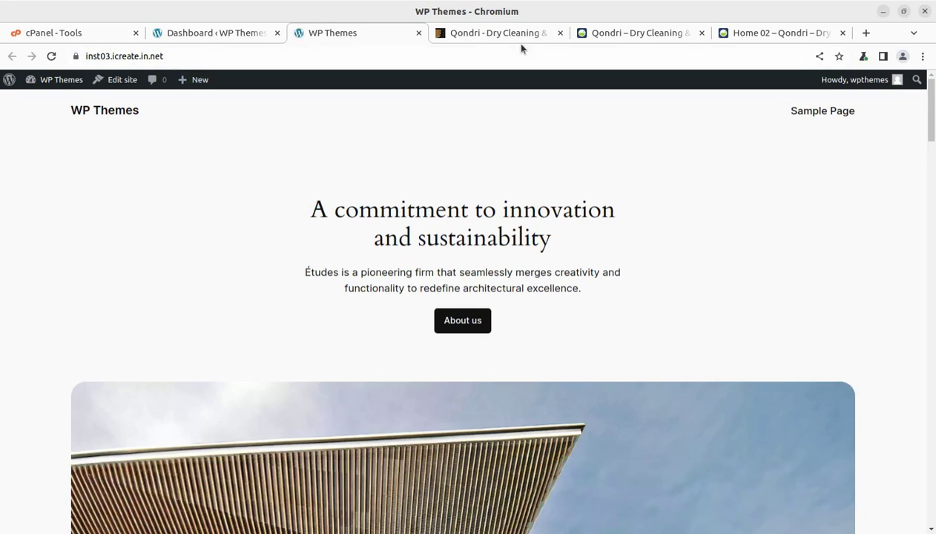
Step: Browse the Qondri demo homepage, Home 02 and its Pages and News menus, then return to the Dashboard
click(590, 34)
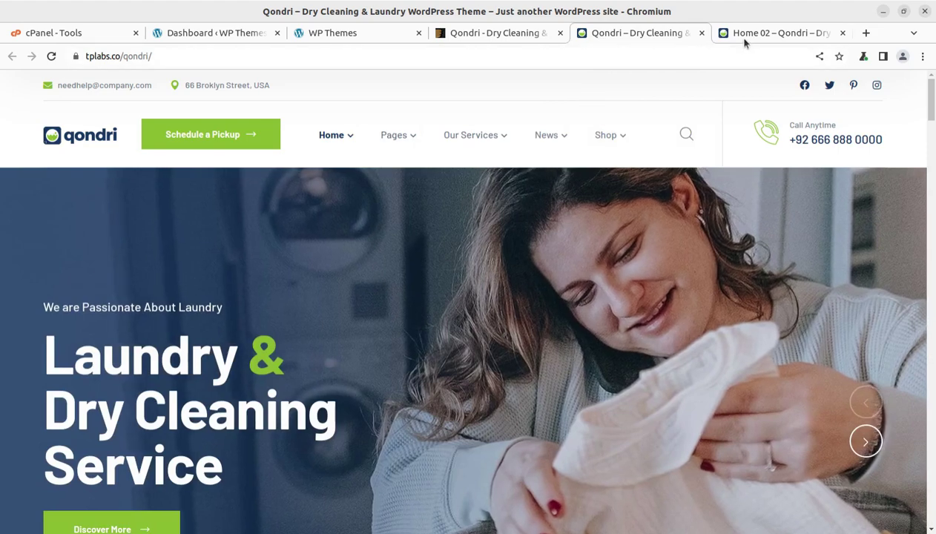
mouse_move(352, 138)
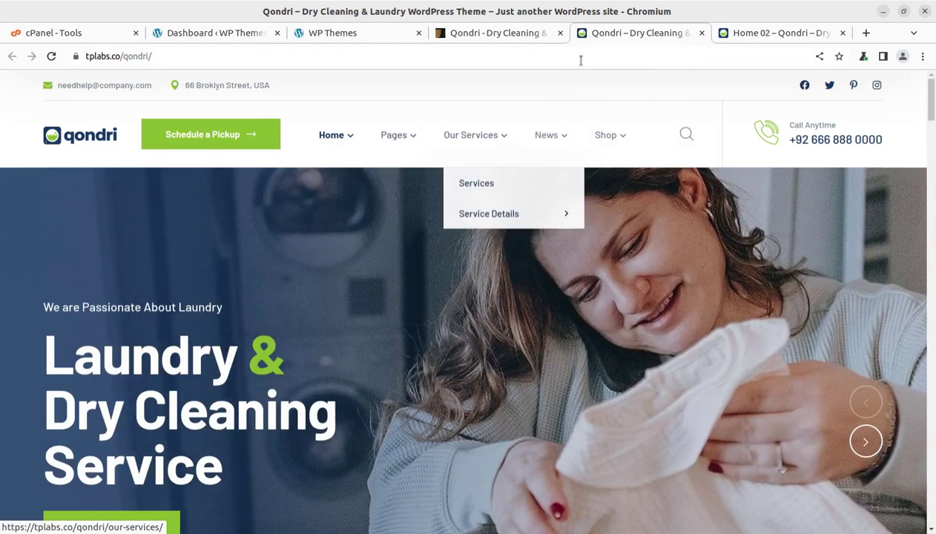
click(739, 34)
scroll(339, 187, up, 10)
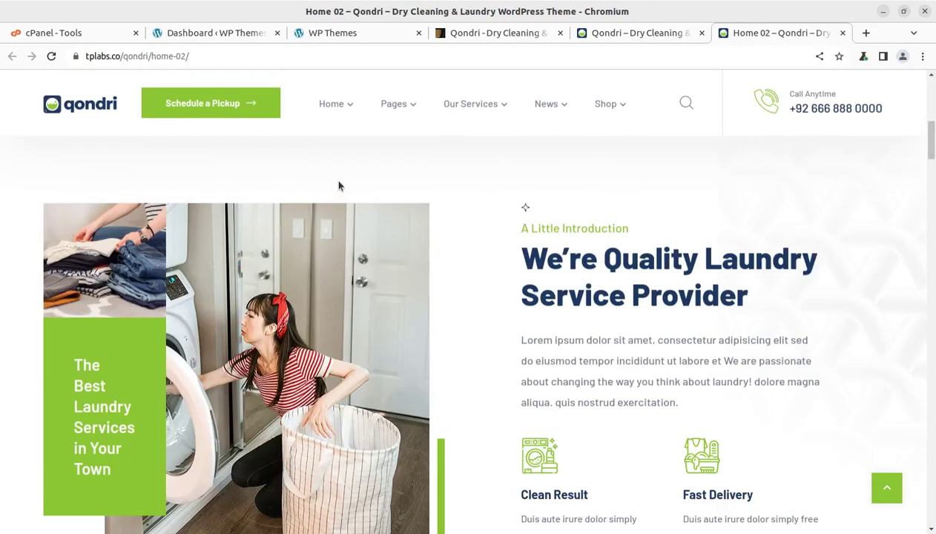
mouse_move(397, 114)
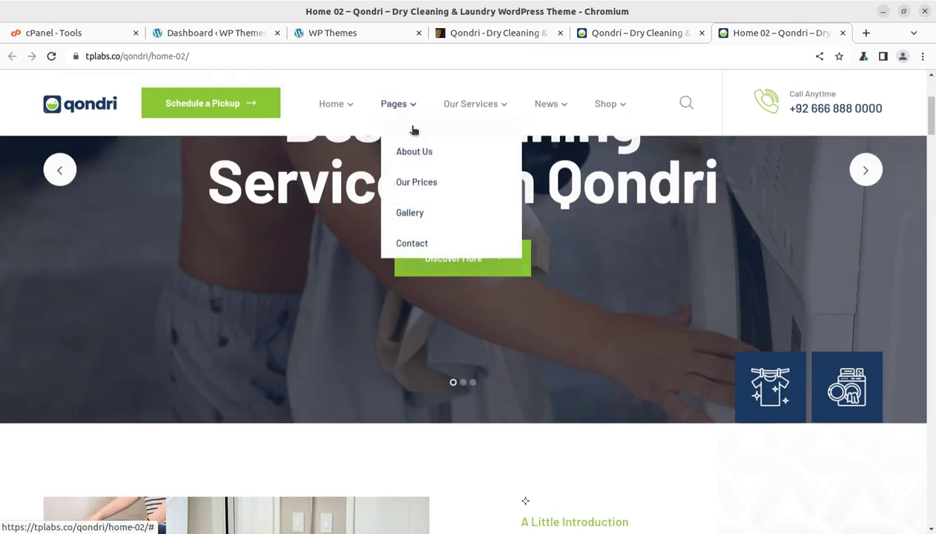
mouse_move(554, 114)
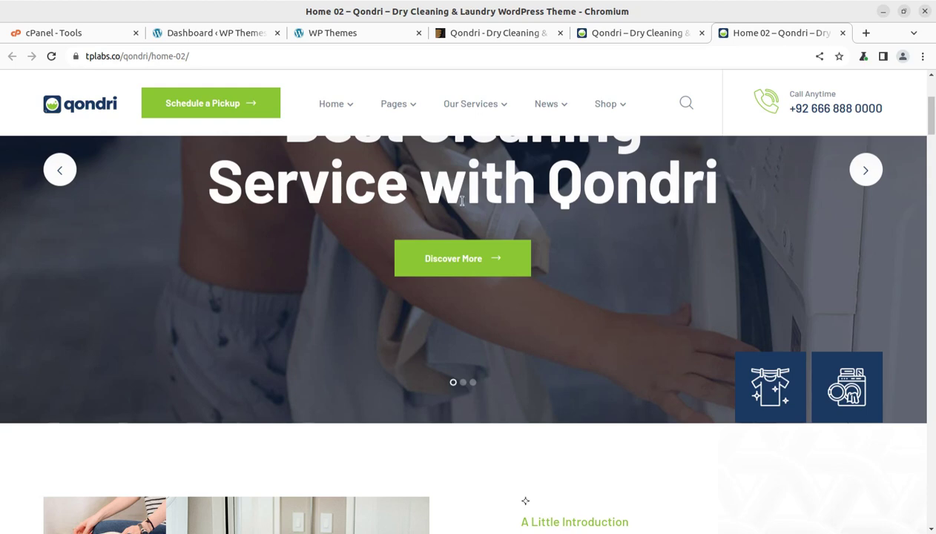
click(194, 33)
scroll(402, 360, up, 5)
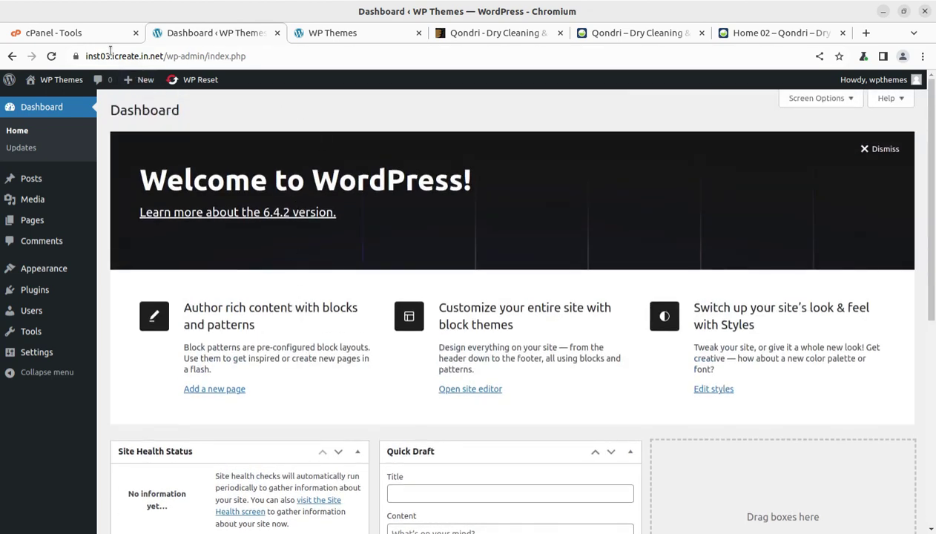
Step: Scroll through cPanel's Databases, Metrics, Security and Software tools, then switch to the Qondri item tab
click(89, 32)
scroll(257, 332, down, 5)
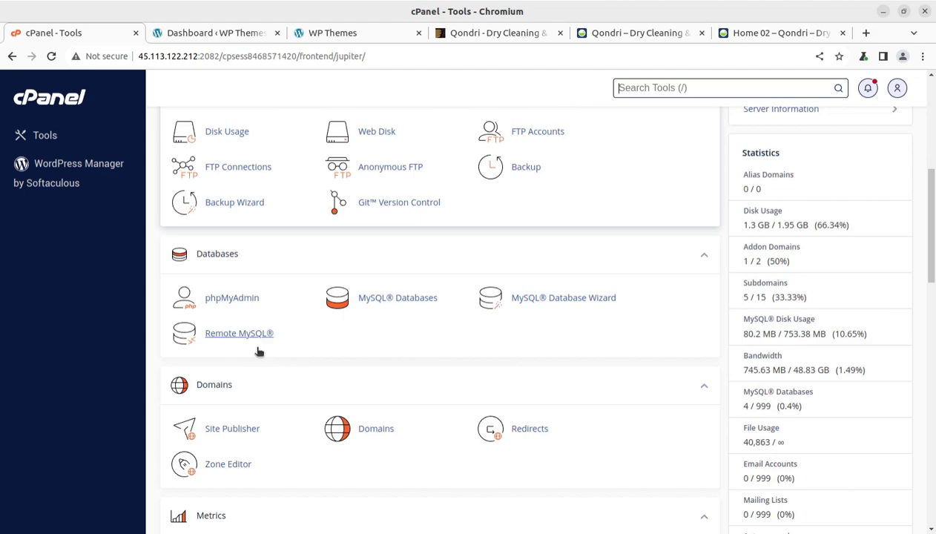
scroll(246, 320, down, 6)
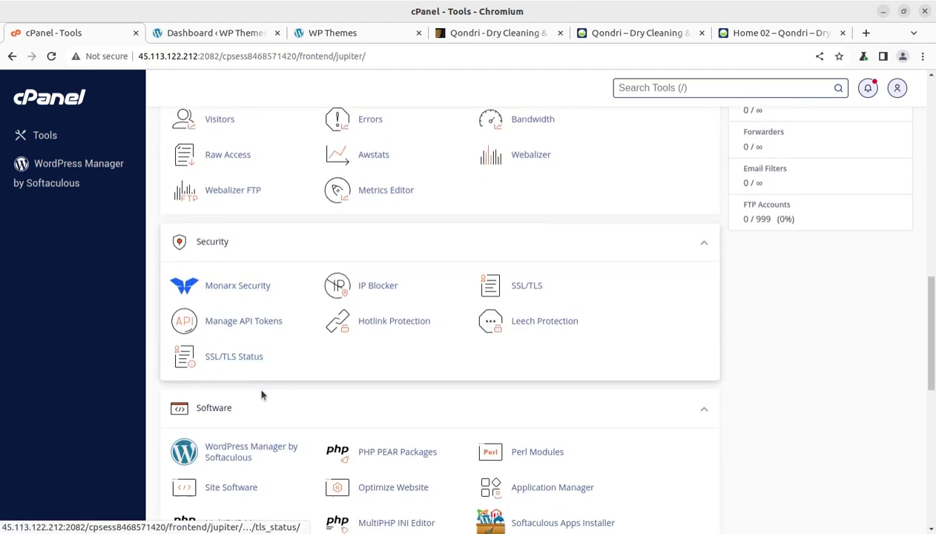
scroll(607, 367, up, 7)
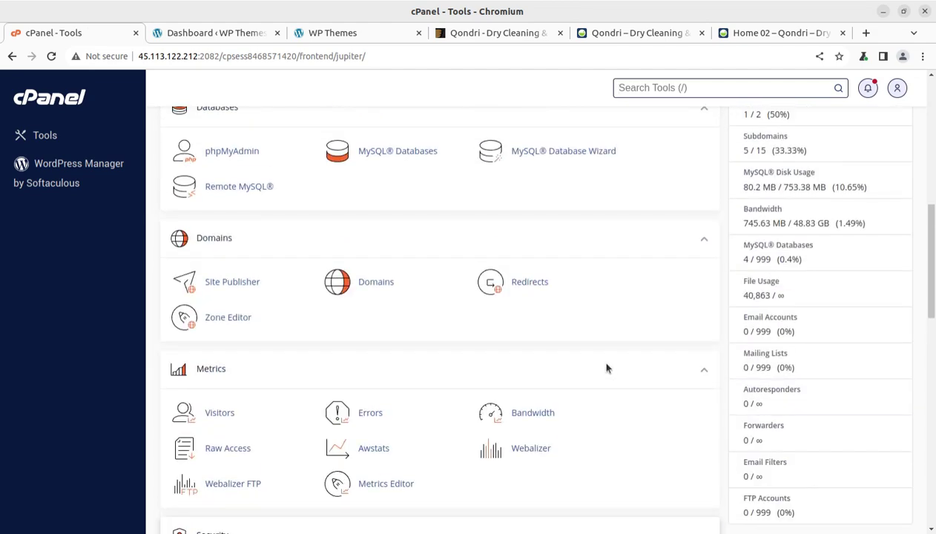
scroll(607, 365, up, 1)
scroll(607, 367, up, 4)
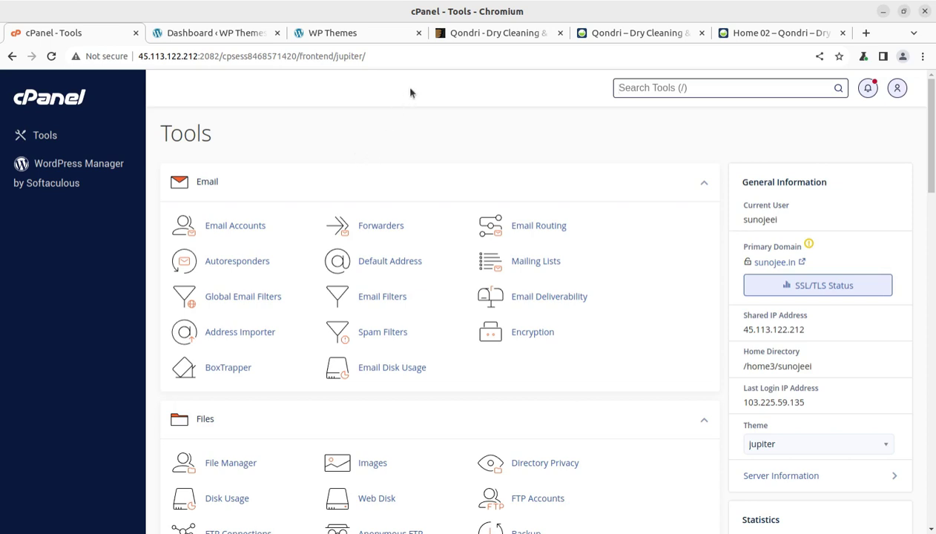
click(468, 34)
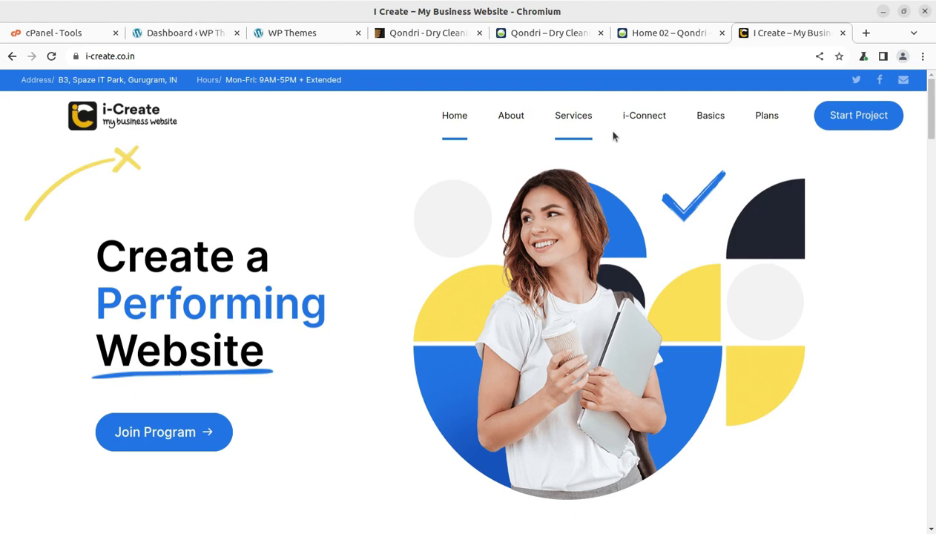
Step: Glance at the Qondri product page, scroll the i-Create site, then return to the WP Themes Dashboard
click(422, 33)
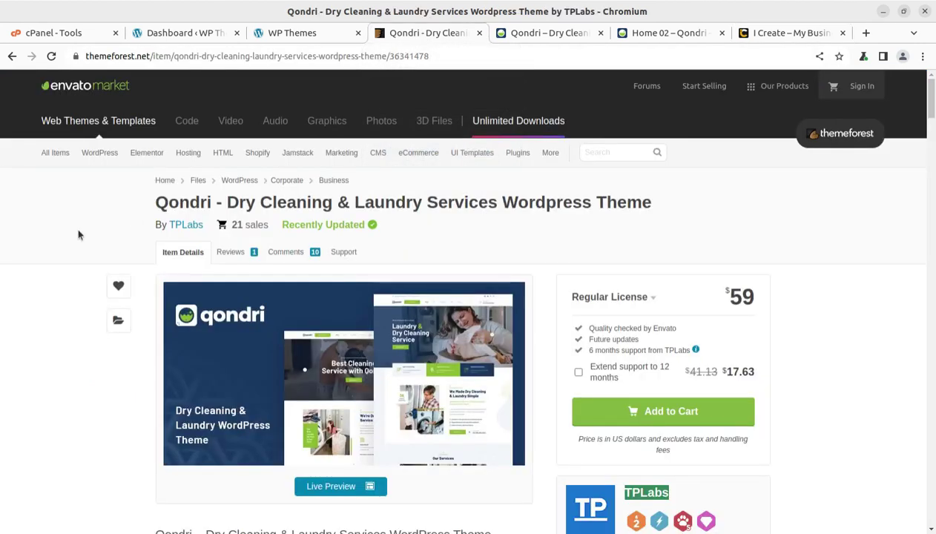
click(790, 33)
scroll(565, 281, down, 1)
scroll(564, 282, down, 3)
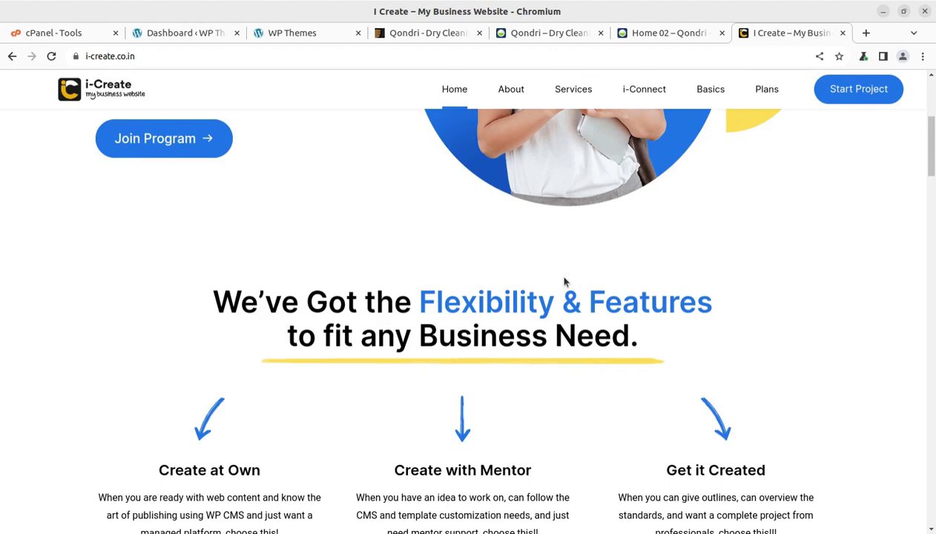
scroll(564, 281, up, 5)
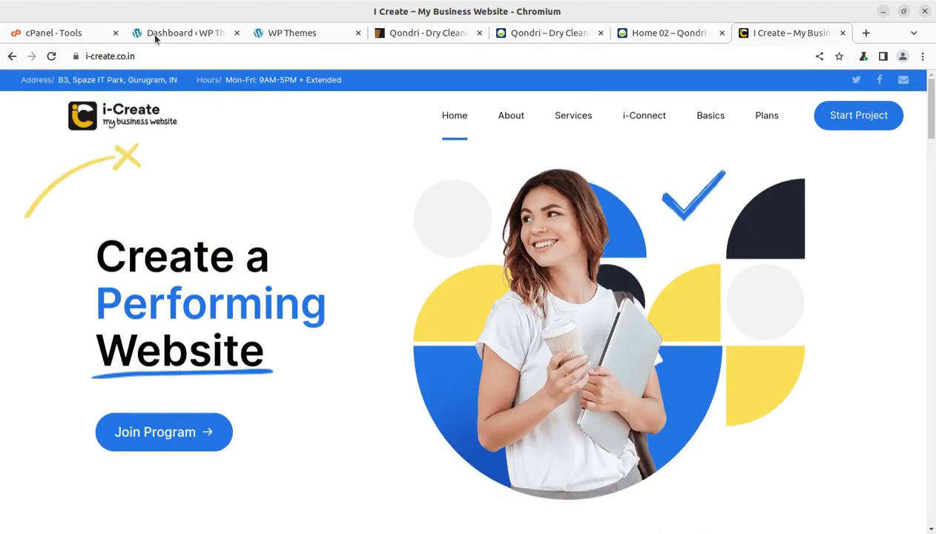
click(155, 36)
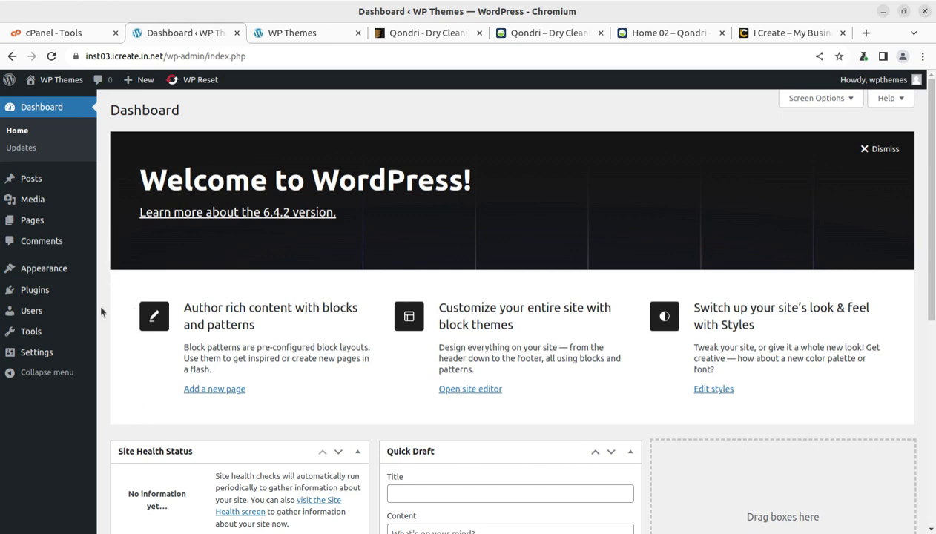
Step: Open Appearance > Themes, where Twenty Twenty-Four is the active theme
mouse_move(72, 272)
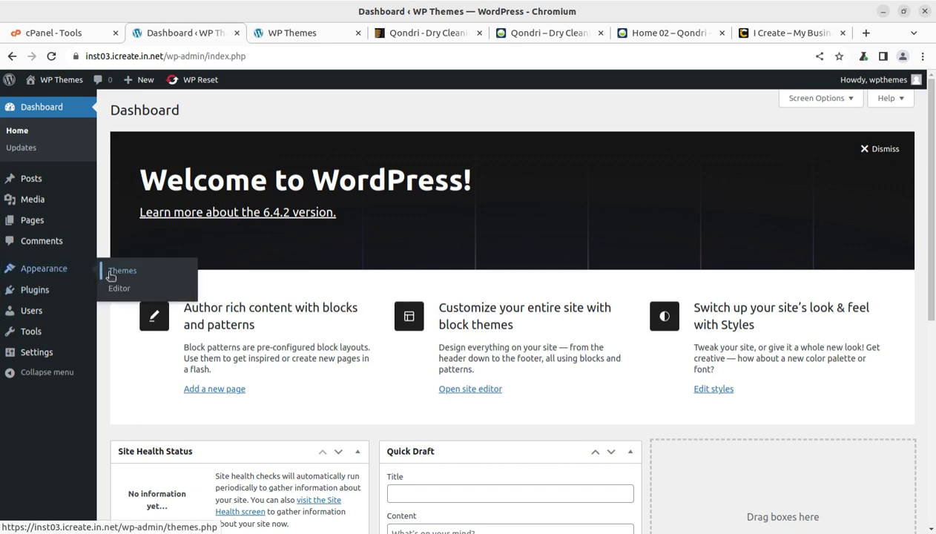
click(117, 272)
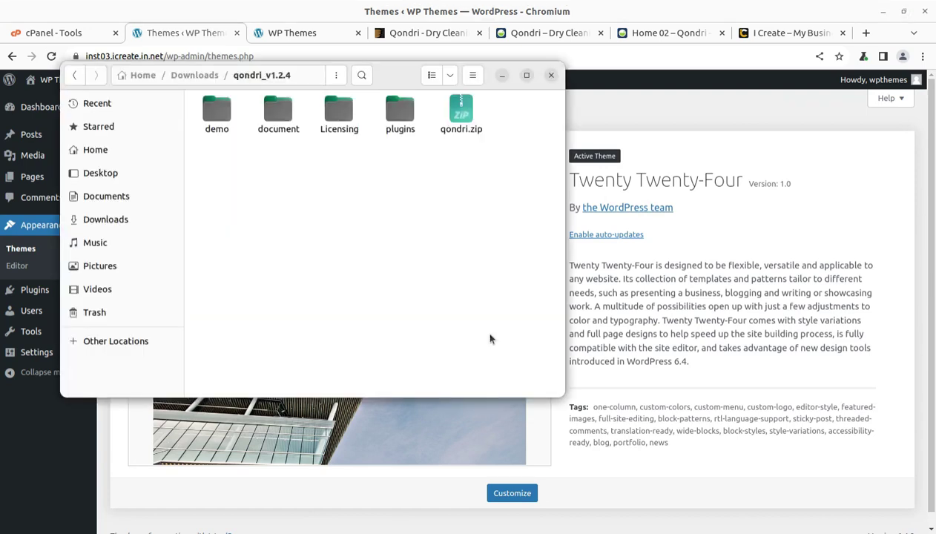
Step: Inspect the qondri_v1.2.4 download: qondri.zip, the plugins folder, and the Licensing, document and demo folders
click(462, 117)
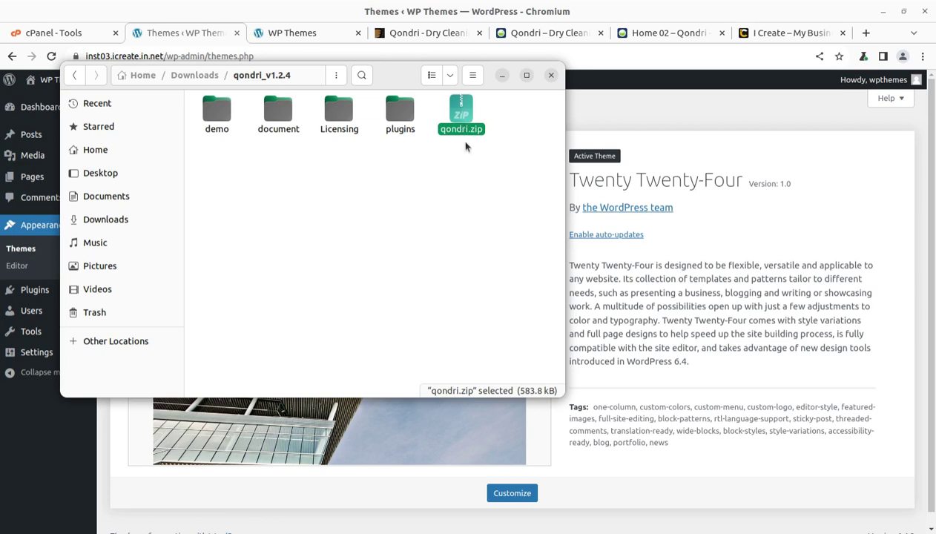
click(469, 169)
click(460, 111)
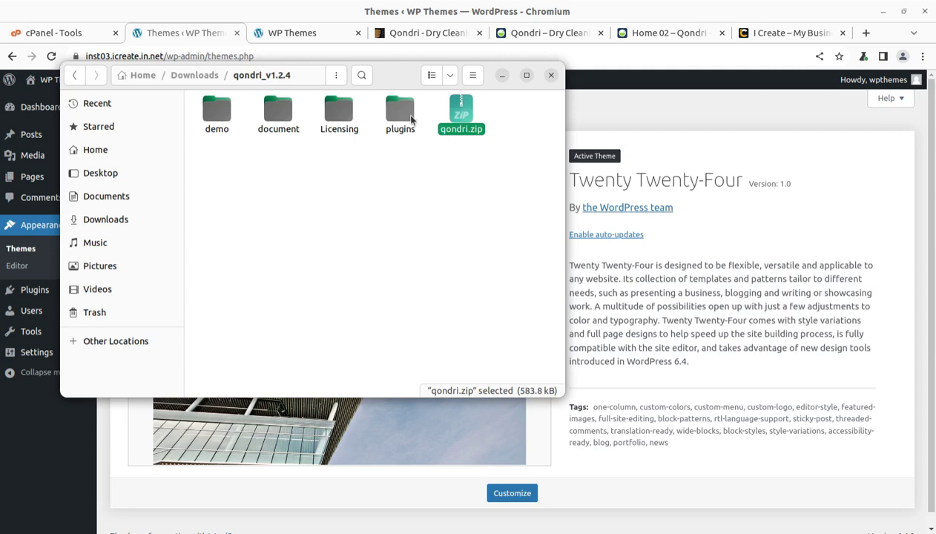
double_click(407, 119)
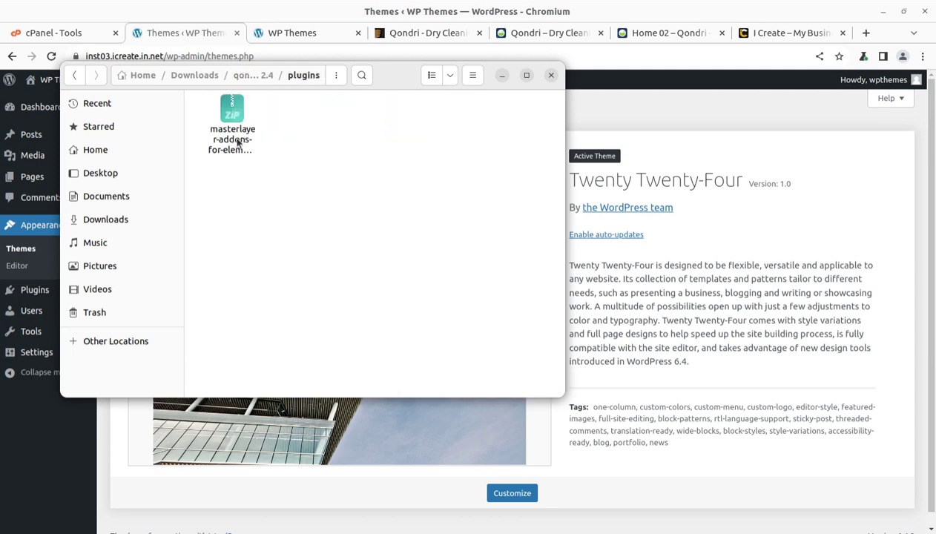
click(252, 78)
click(336, 115)
click(274, 115)
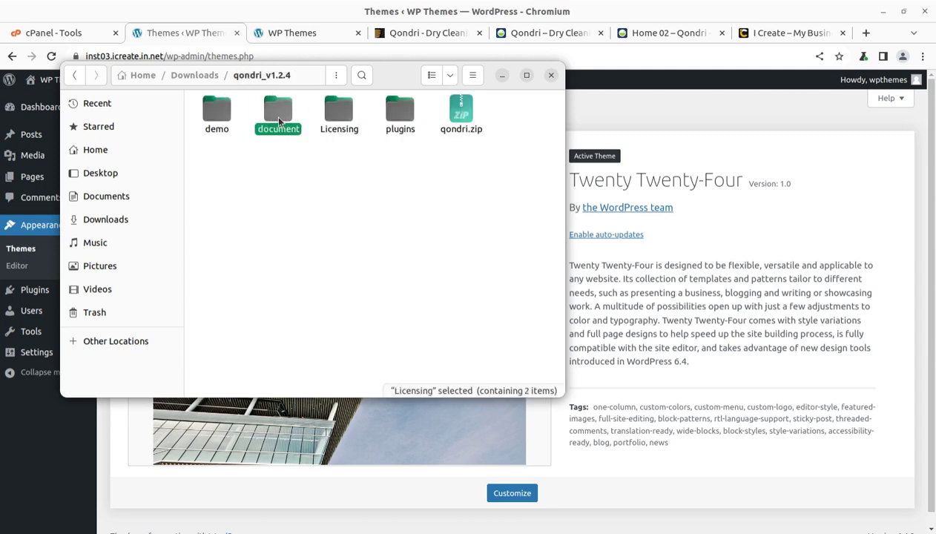
click(210, 111)
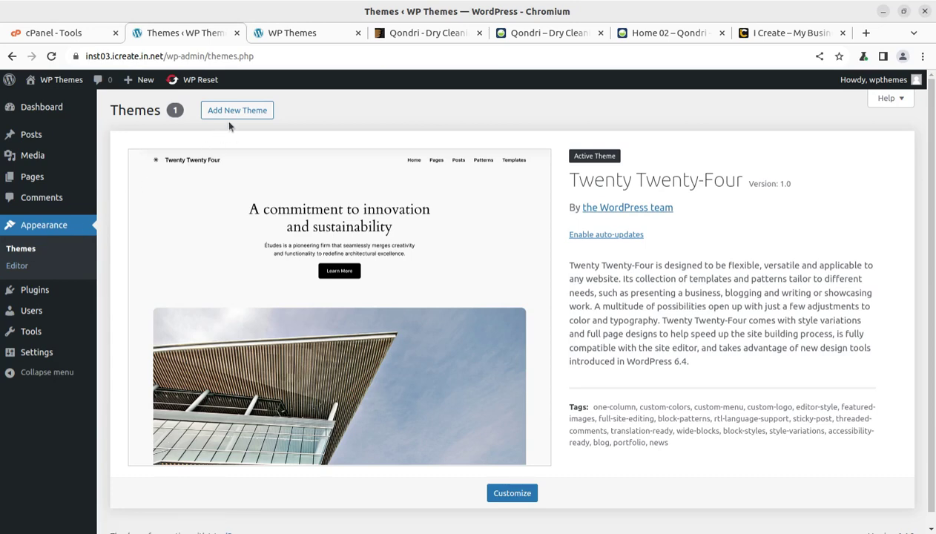
Step: Upload and install qondri.zip through Add New Theme, then return to the Themes page
click(233, 117)
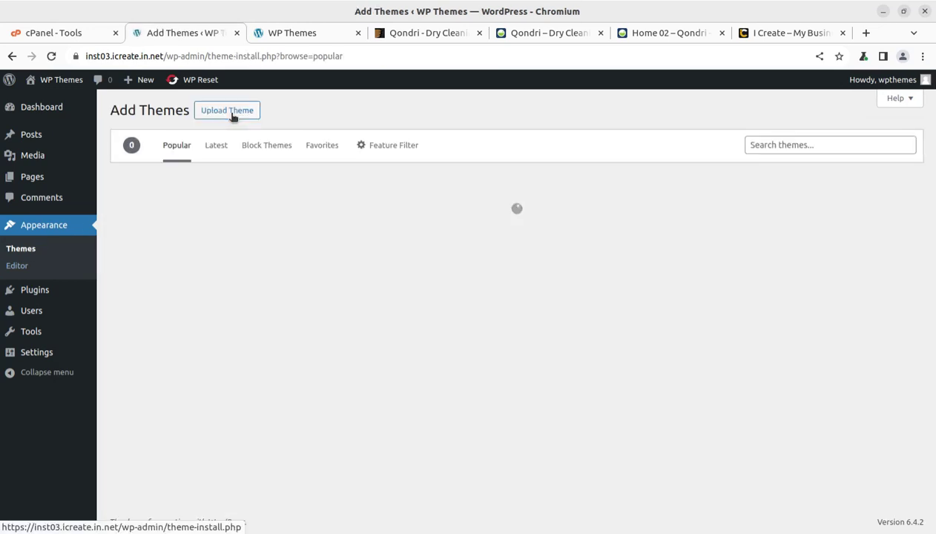
click(233, 116)
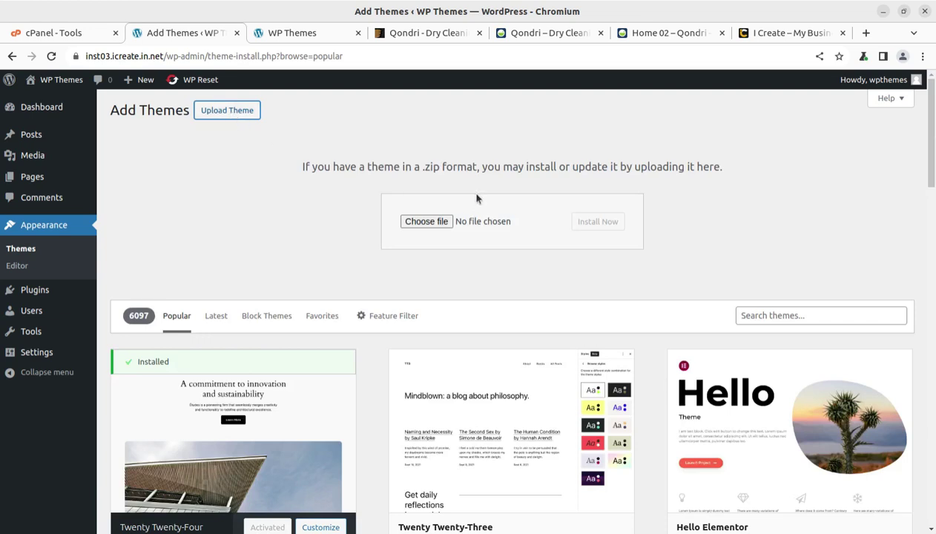
click(426, 221)
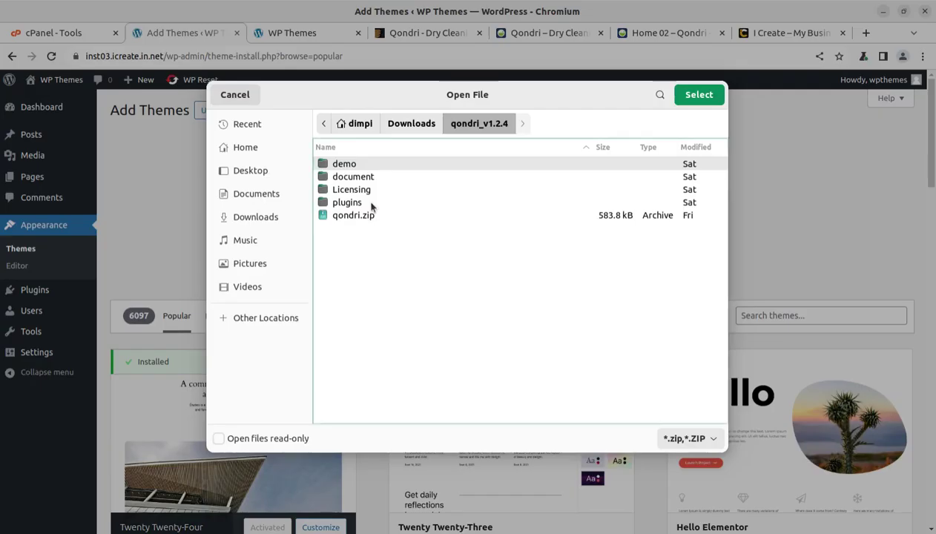
click(366, 216)
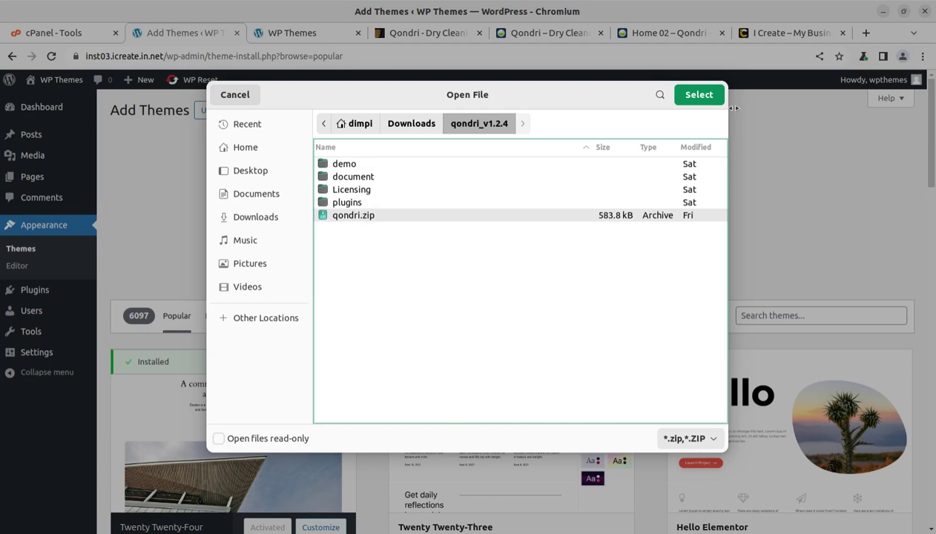
click(691, 98)
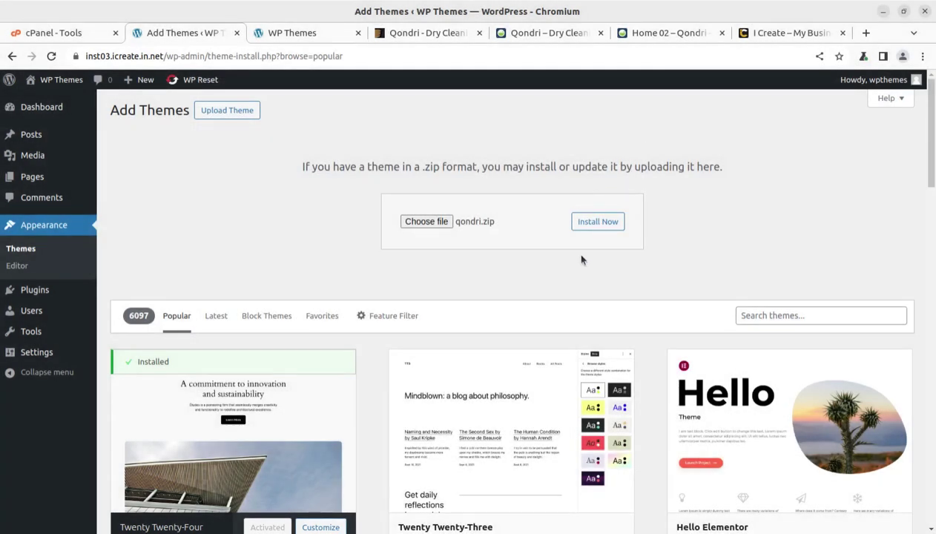
click(594, 222)
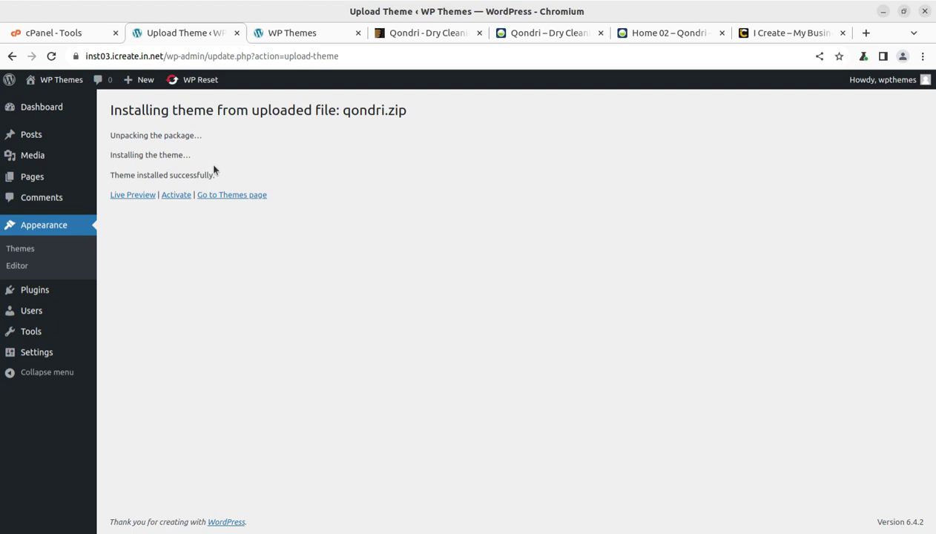
click(231, 195)
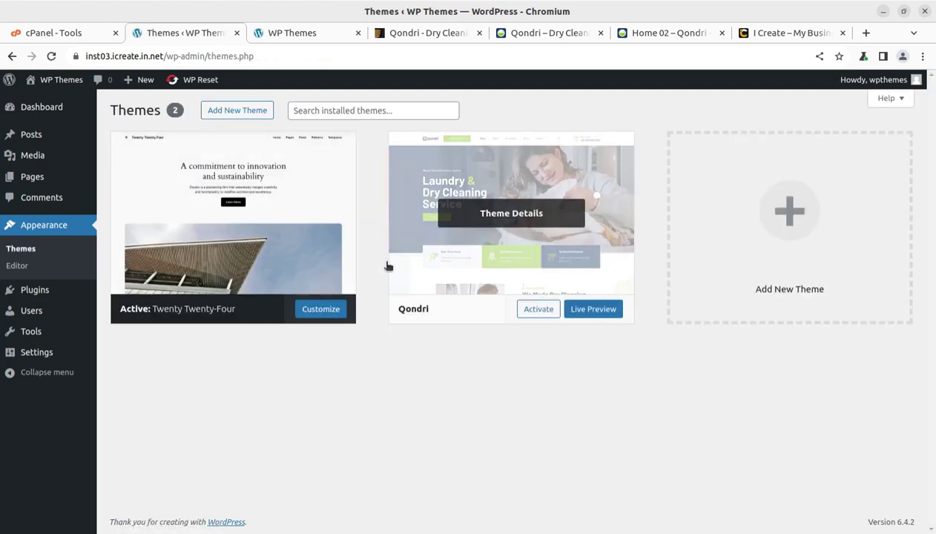
Step: Activate the Qondri 1.2.4 theme from its Theme Details, replacing Twenty Twenty-Four
click(499, 213)
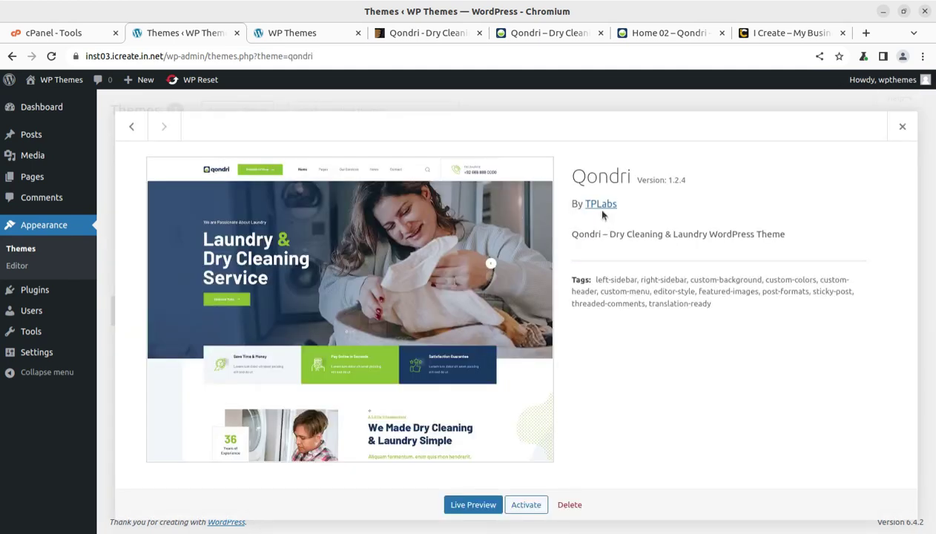
drag(562, 172, 707, 180)
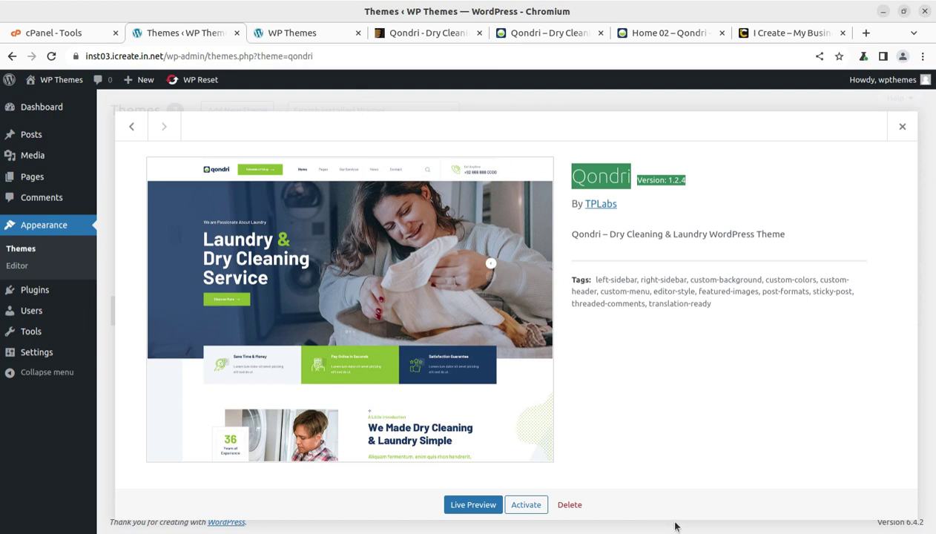
click(522, 505)
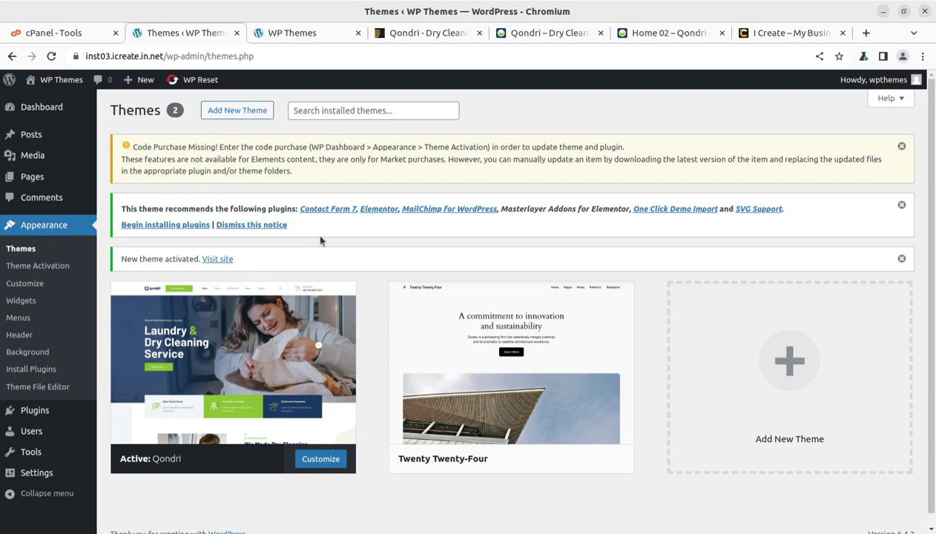
click(903, 146)
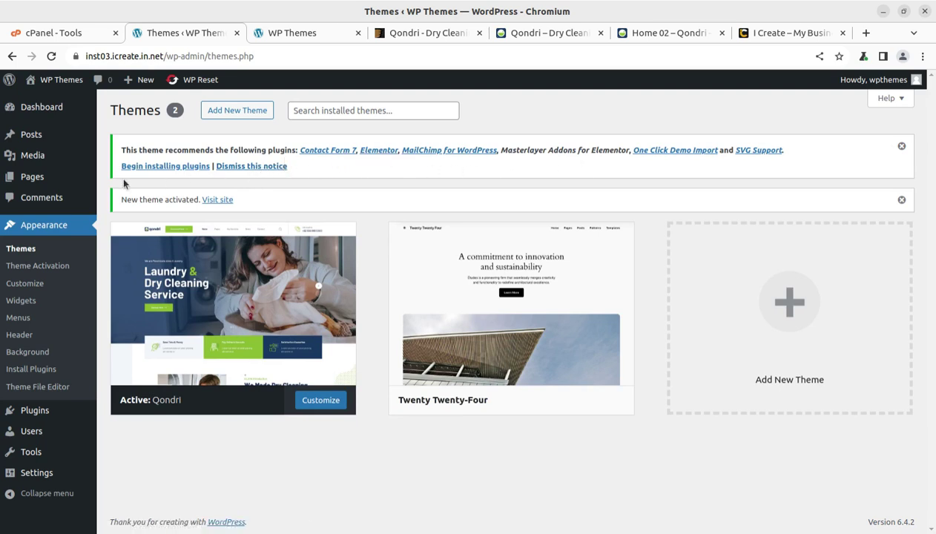
click(150, 167)
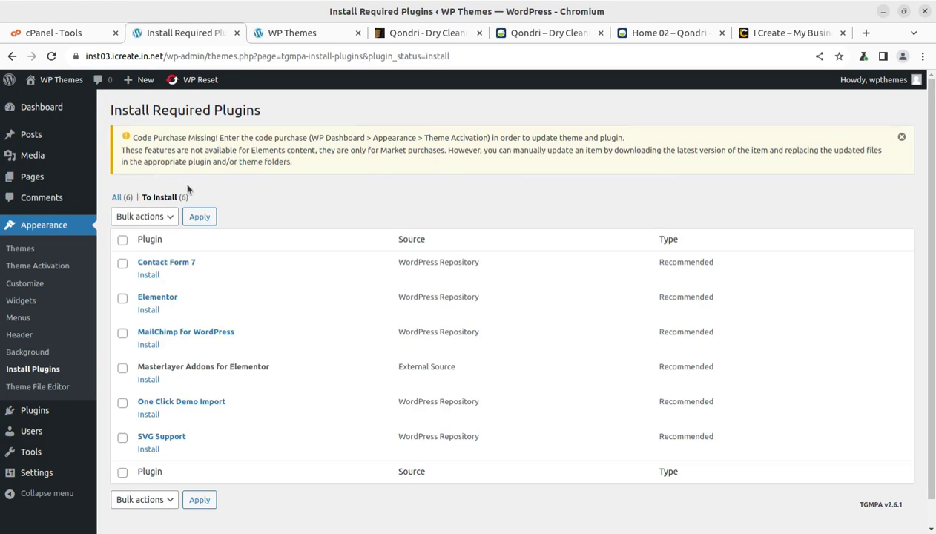
scroll(335, 213, down, 1)
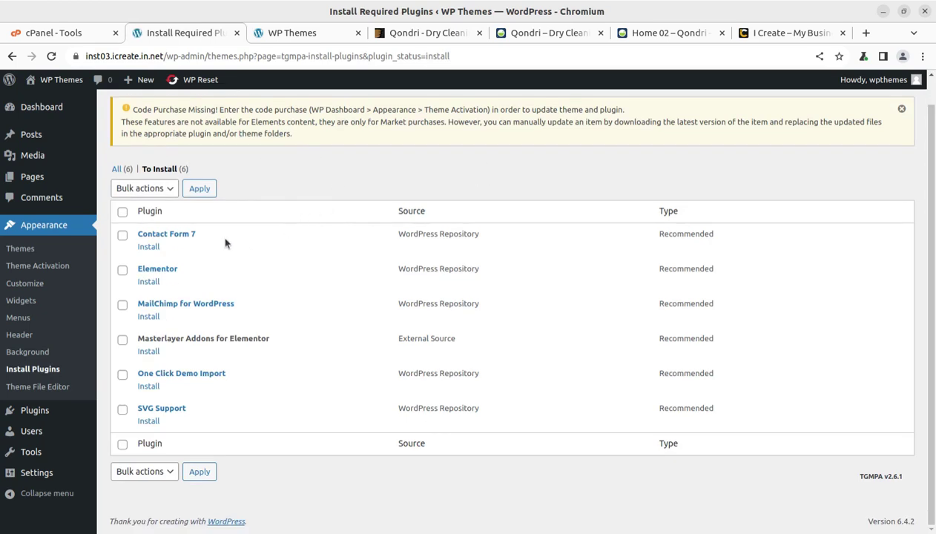
drag(222, 234, 128, 232)
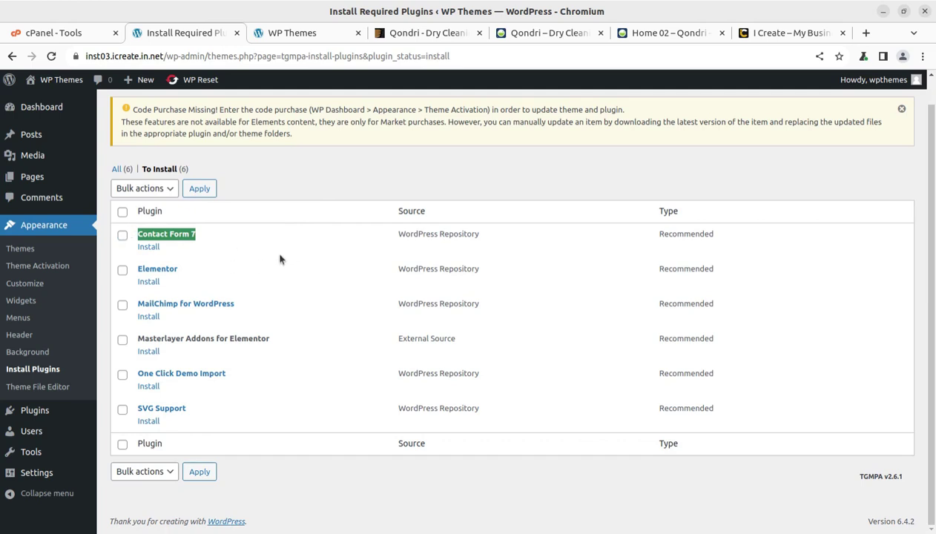
drag(210, 273, 134, 268)
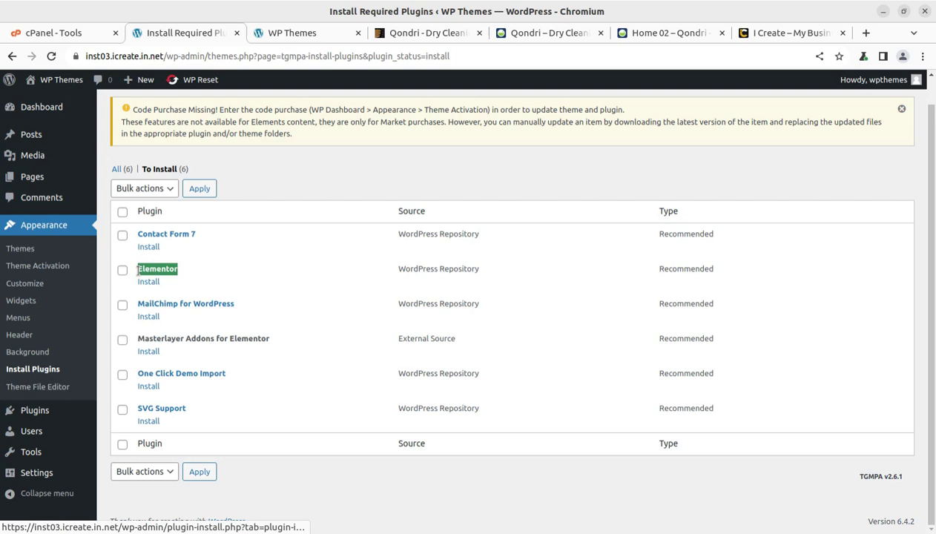
click(902, 110)
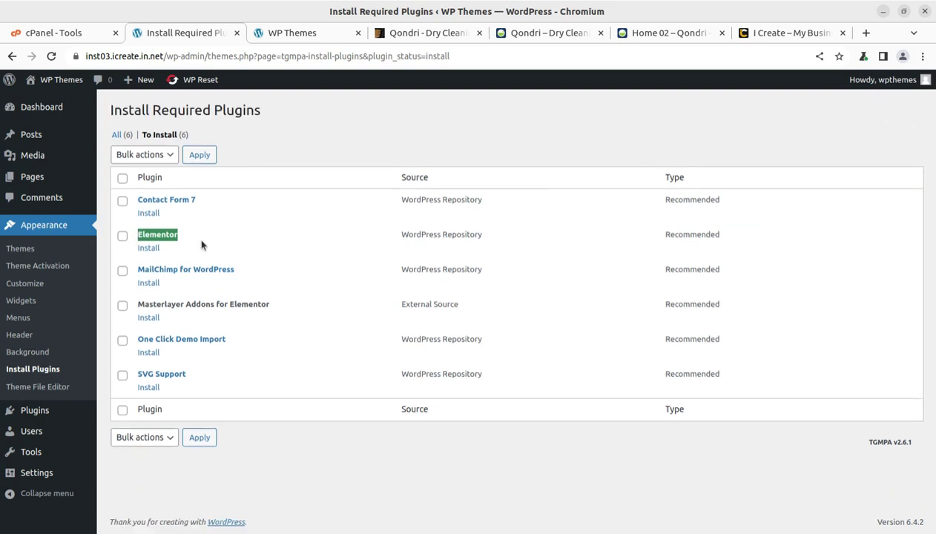
drag(256, 273, 139, 270)
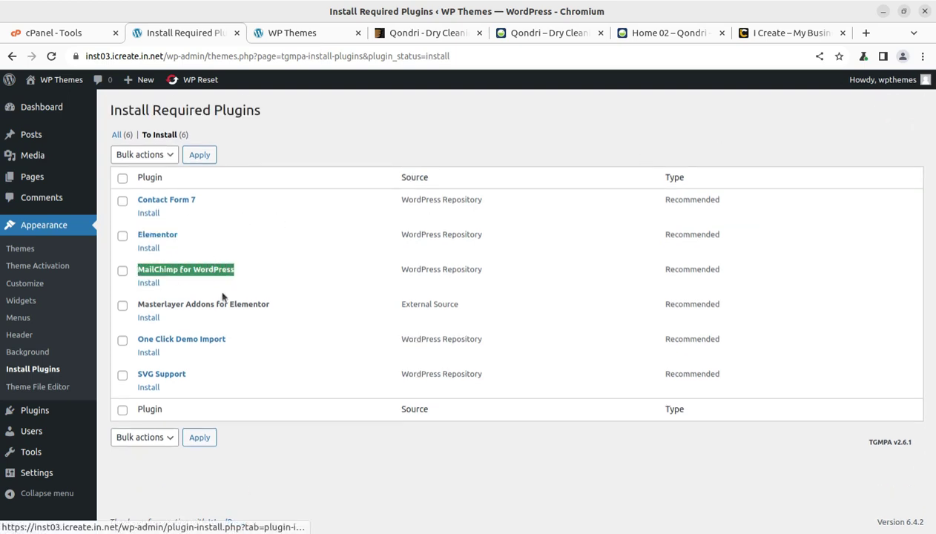
drag(270, 304, 136, 310)
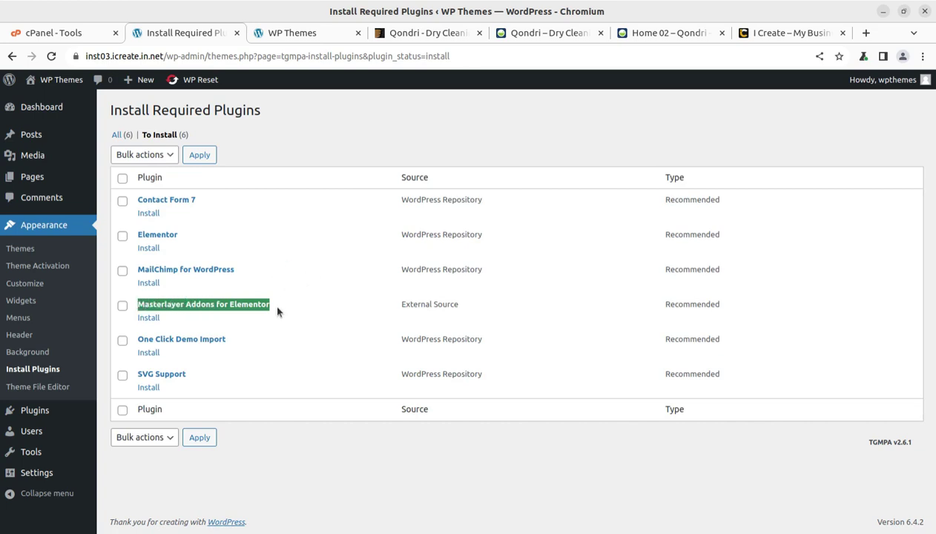
drag(251, 342, 136, 339)
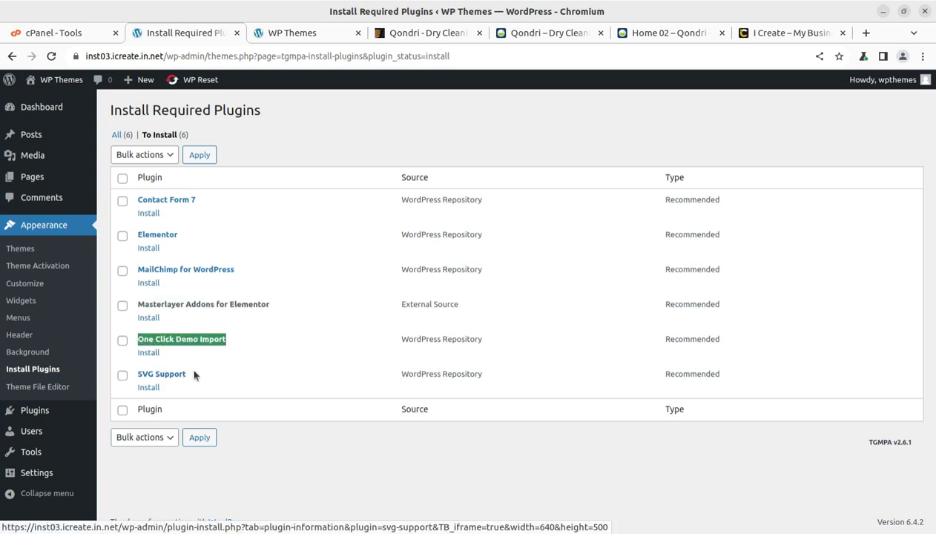
drag(195, 376, 129, 377)
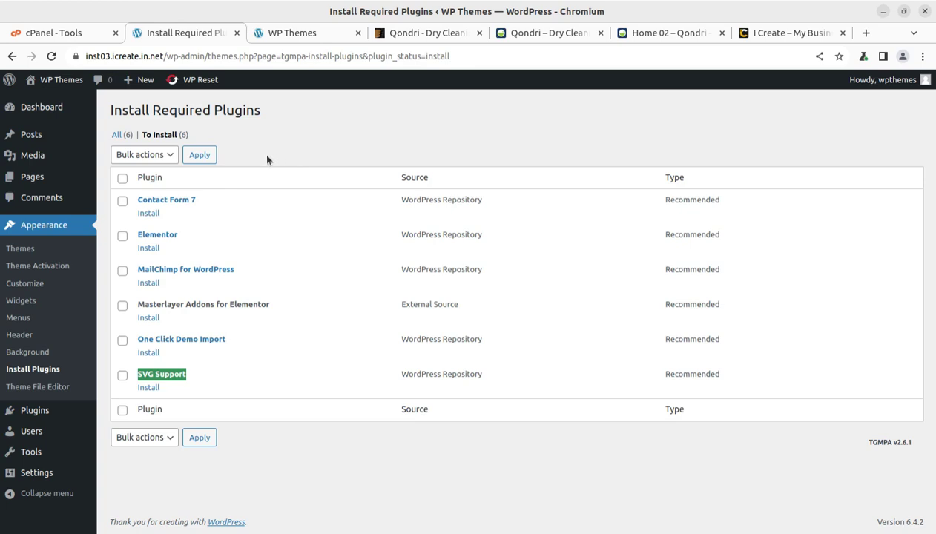
Step: Bulk-install all six required plugins, from Contact Form 7 through SVG Support
click(122, 179)
click(143, 156)
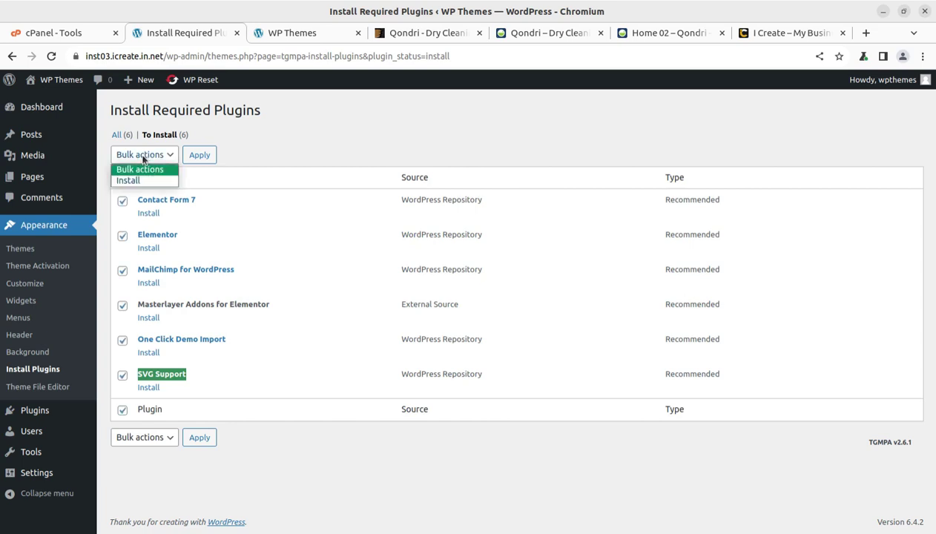
click(128, 180)
click(200, 155)
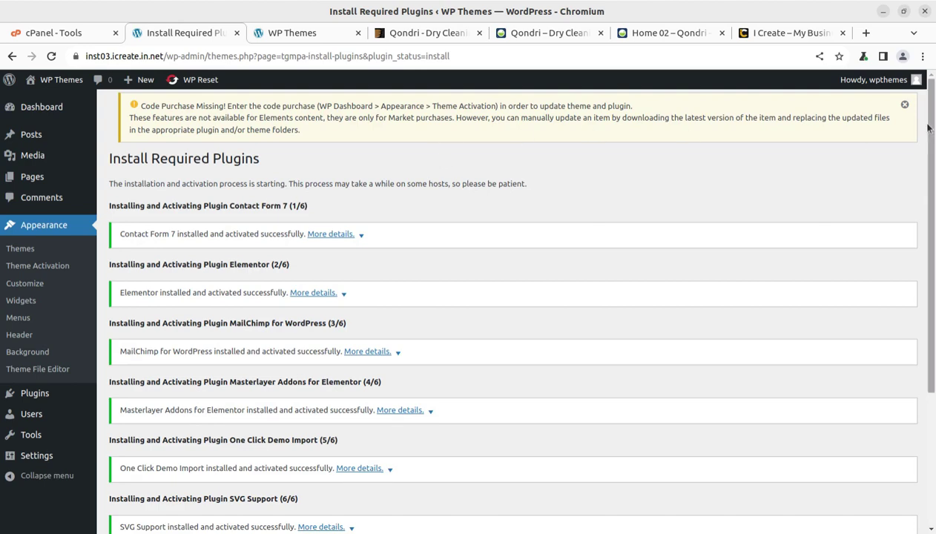
Step: Dismiss the purchase code notice and confirm all plugins were activated
click(904, 104)
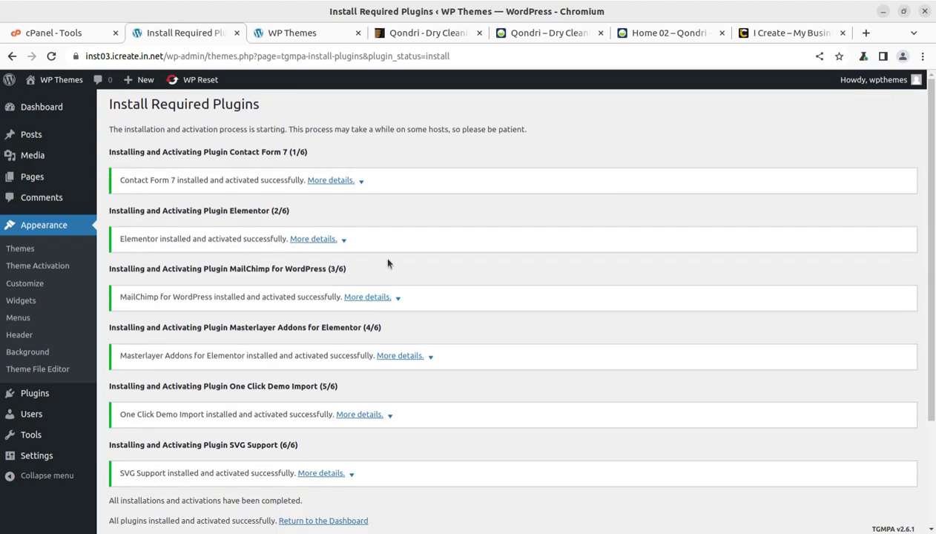
scroll(388, 263, down, 3)
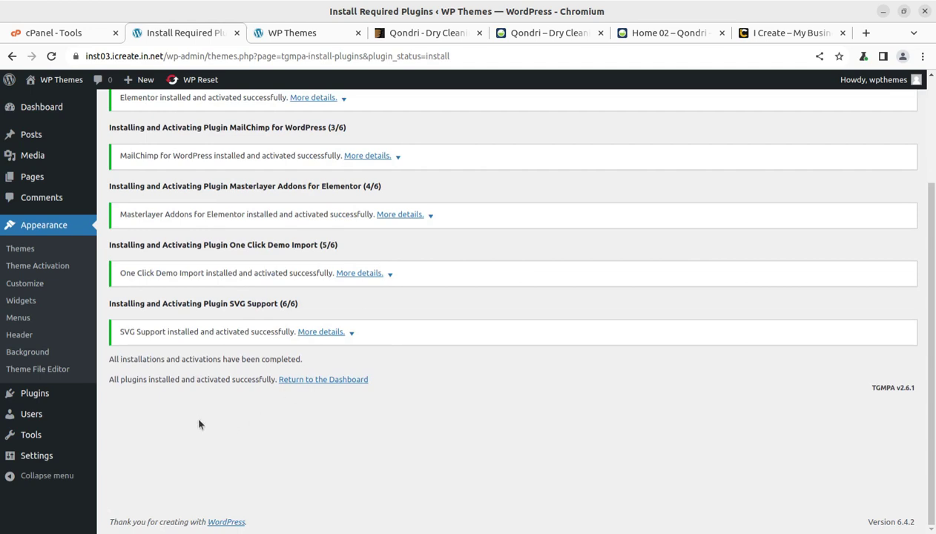
drag(190, 380, 276, 379)
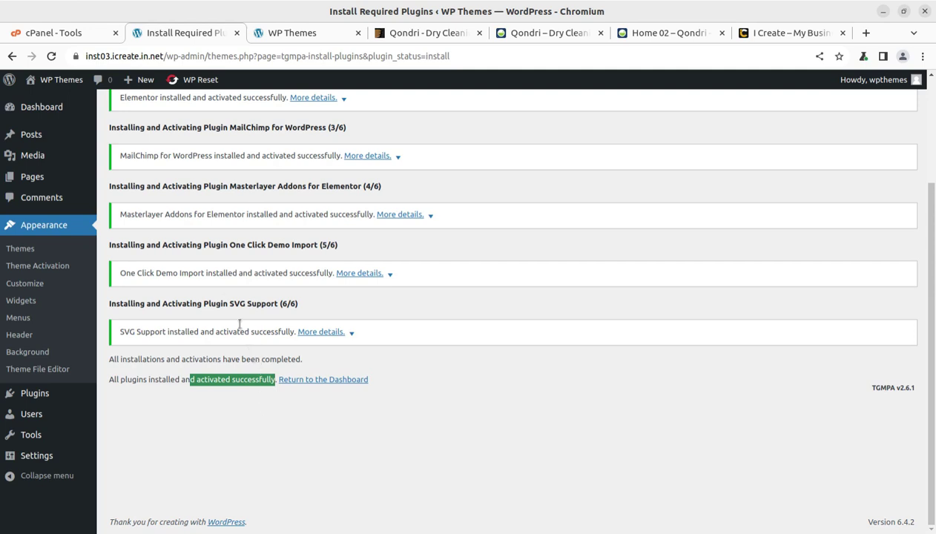
Step: Return to the Dashboard and close Elementor's getting-started screen
click(57, 115)
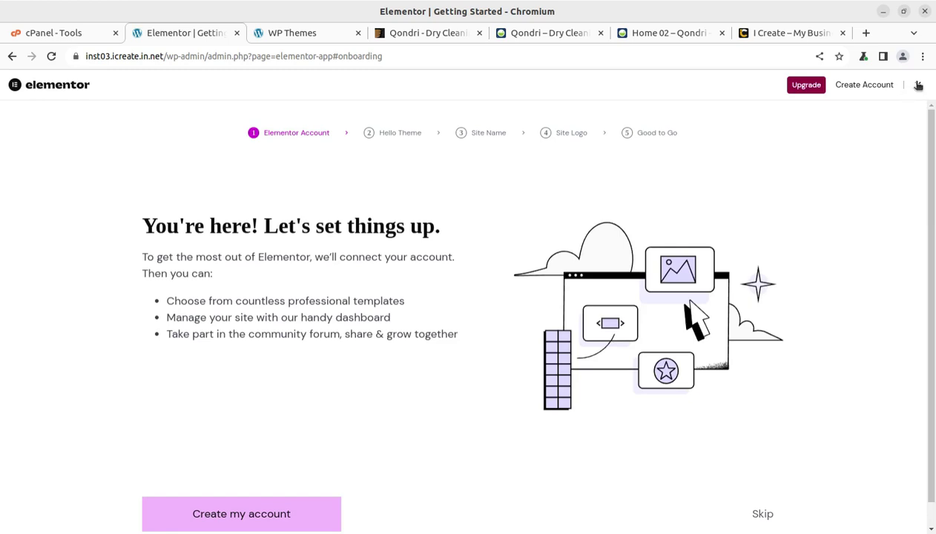
click(918, 84)
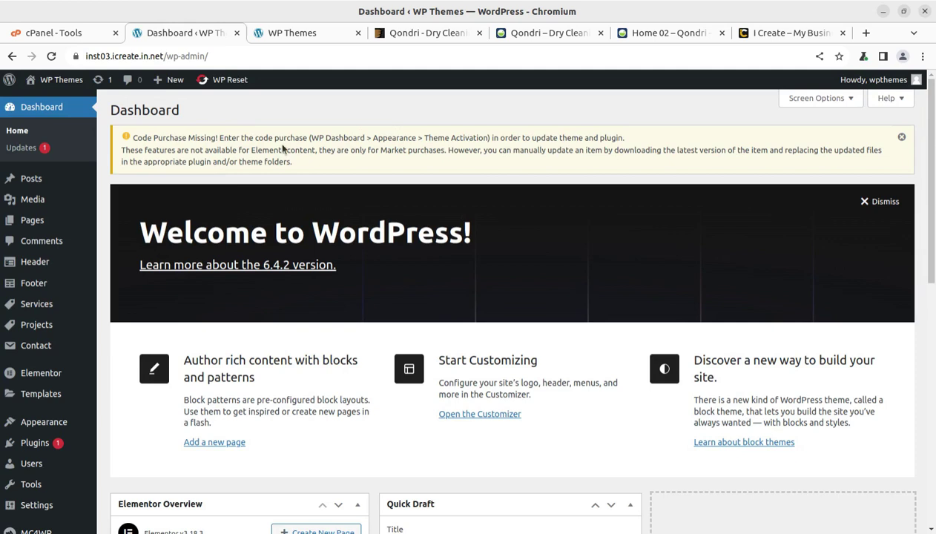
Step: Dismiss the Code Purchase Missing notice and reload the site's front page showing 'Our Blog'
click(901, 137)
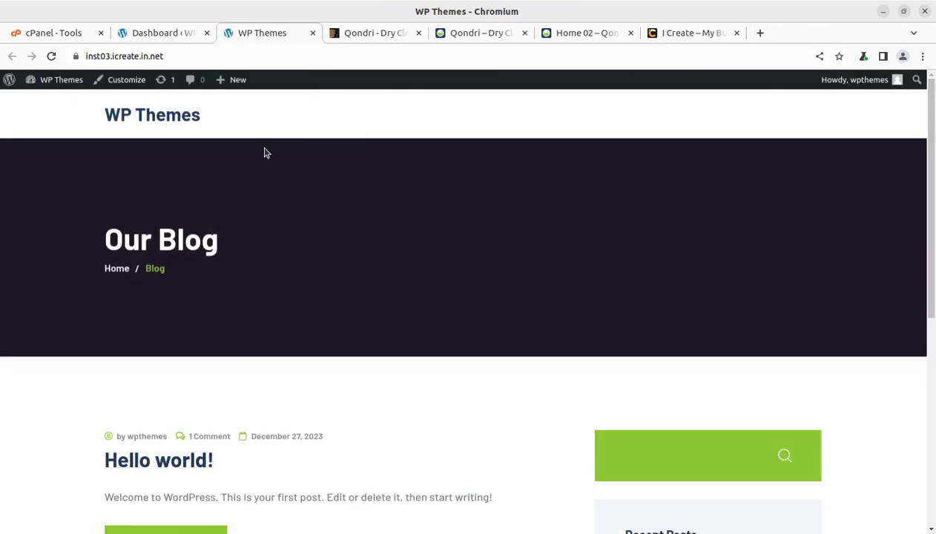
scroll(324, 250, down, 3)
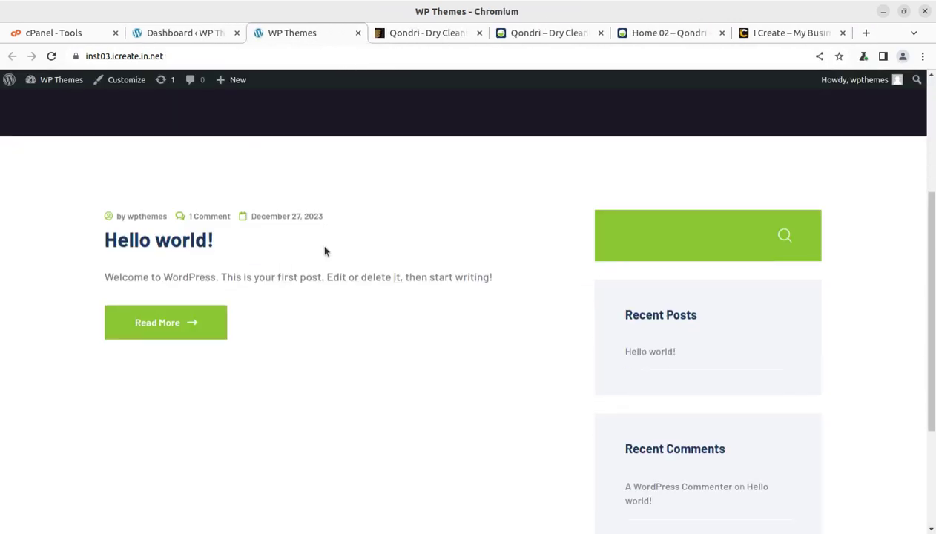
scroll(324, 251, up, 3)
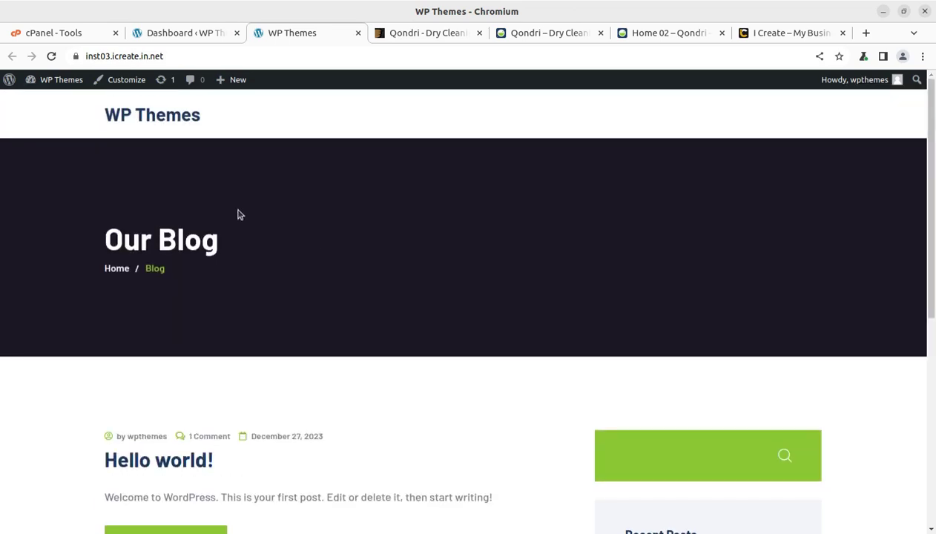
click(140, 123)
Step: Compare the Qondri demo's main and Home 02 homepages, ending on the main demo
click(555, 32)
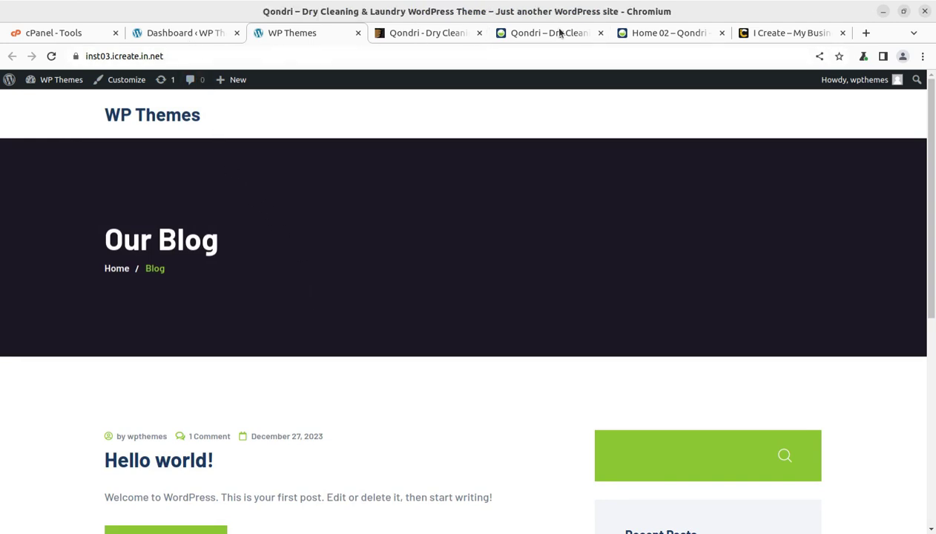
click(646, 36)
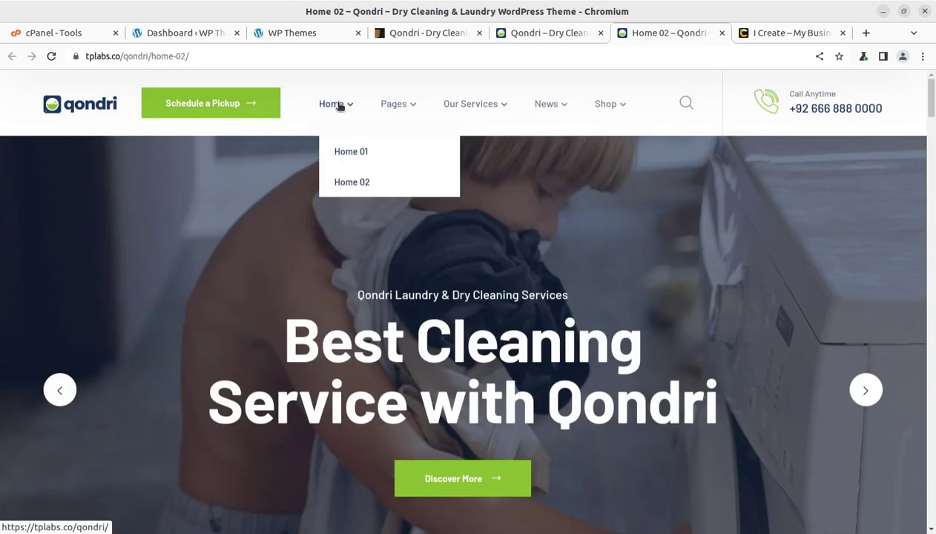
click(539, 36)
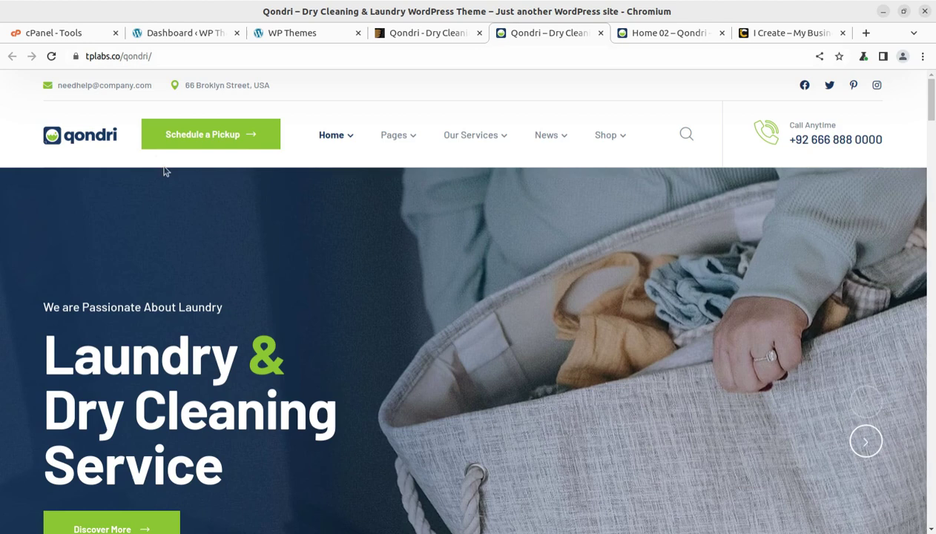
Step: Start the Qondri import from Appearance > Import Demo Data, skipping the recommended plugins
click(199, 34)
mouse_move(40, 332)
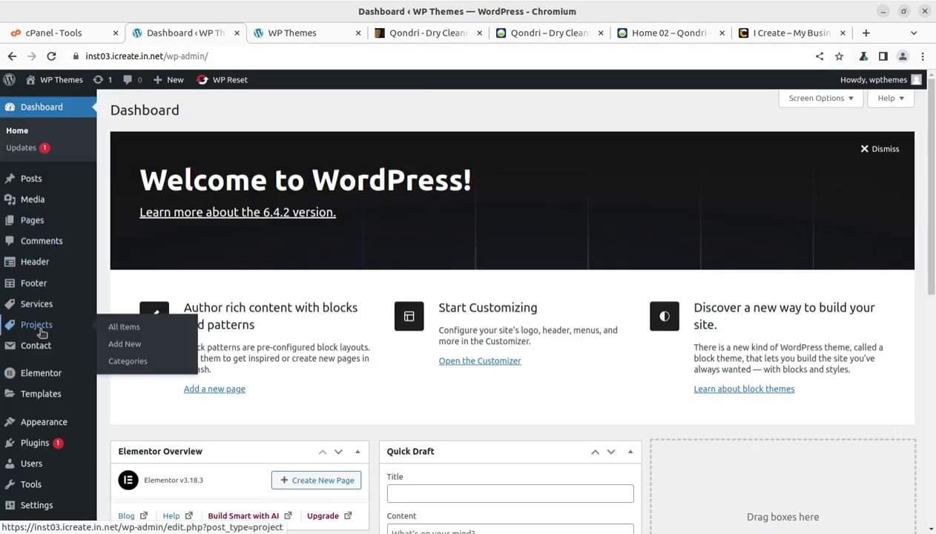
scroll(43, 237, down, 3)
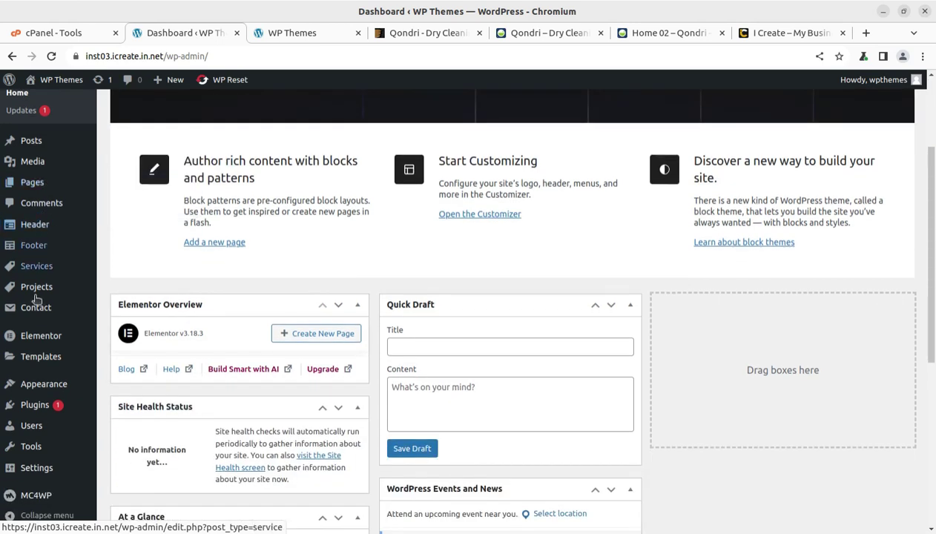
mouse_move(45, 393)
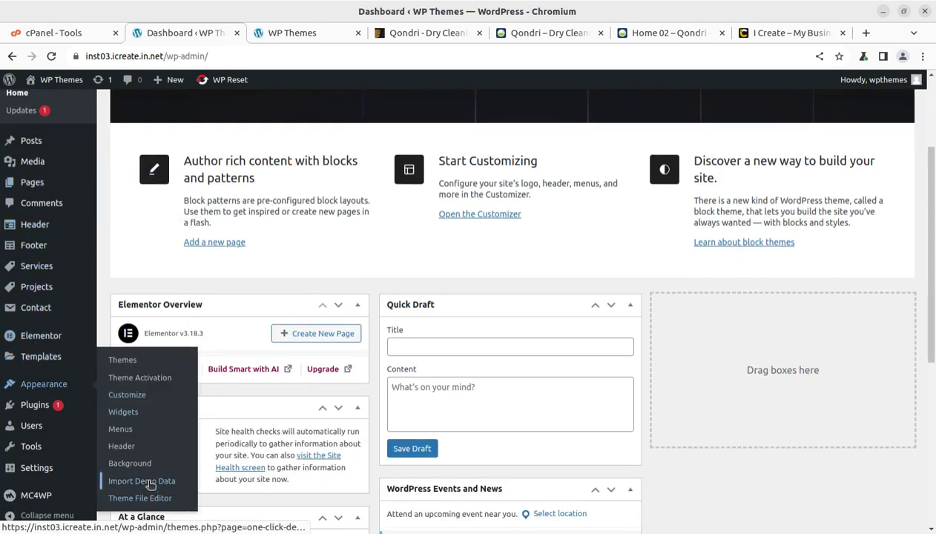
scroll(239, 386, down, 3)
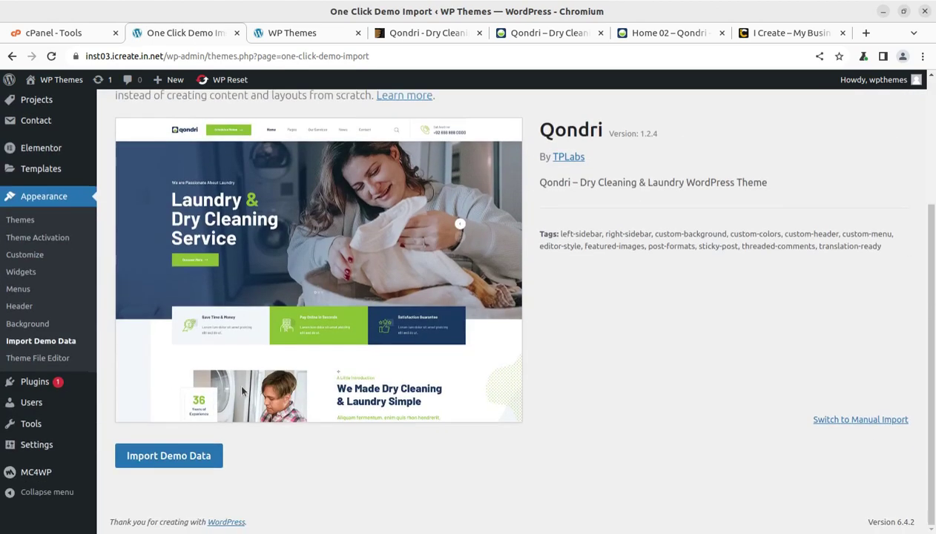
click(172, 453)
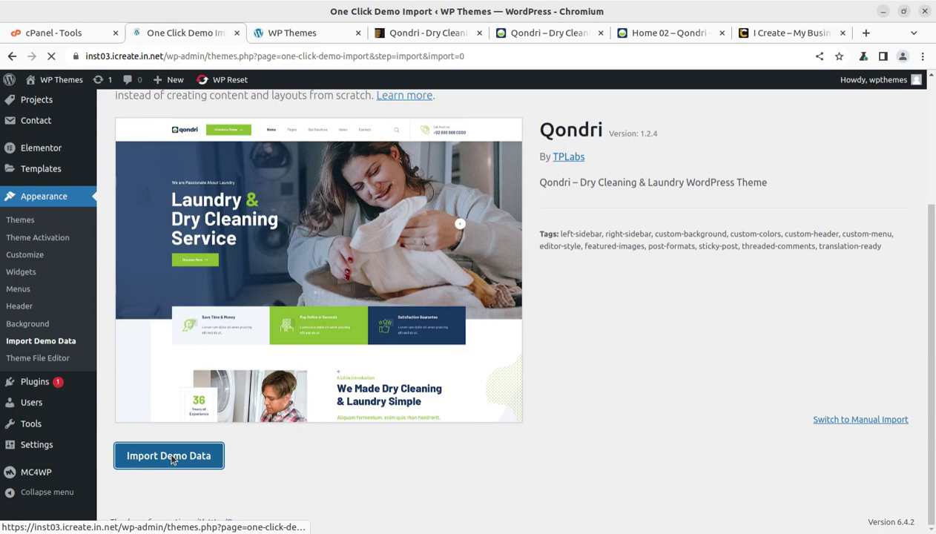
scroll(397, 338, down, 3)
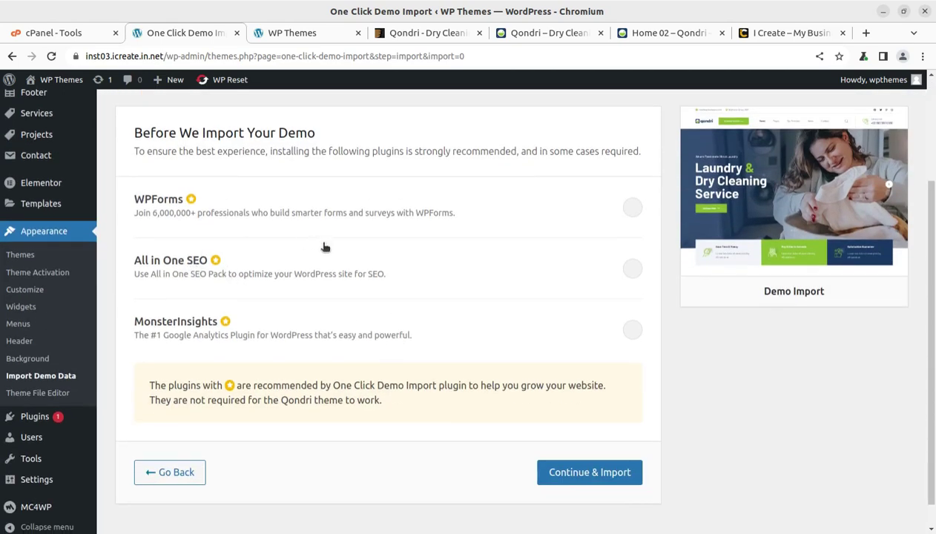
click(591, 472)
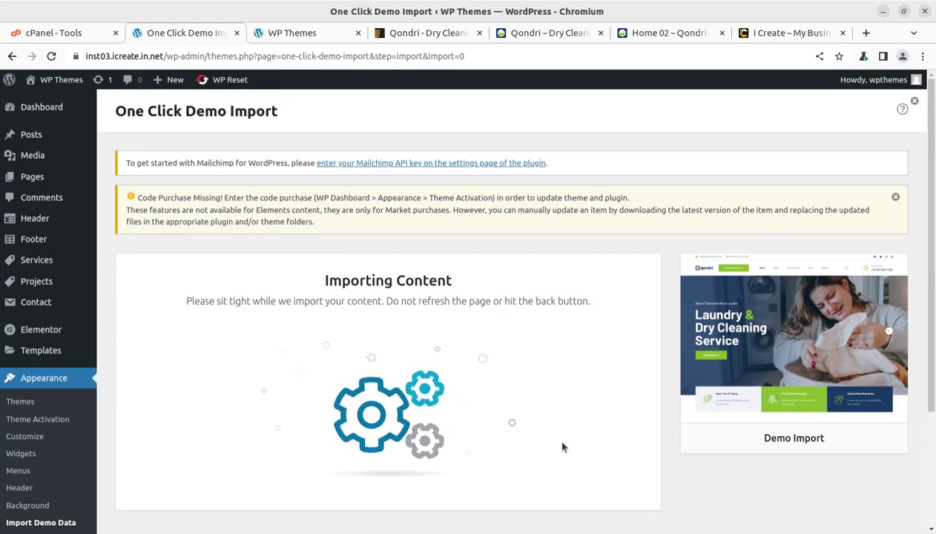
Step: Dismiss the purchase code notice and open the Media Library in a new tab
click(896, 199)
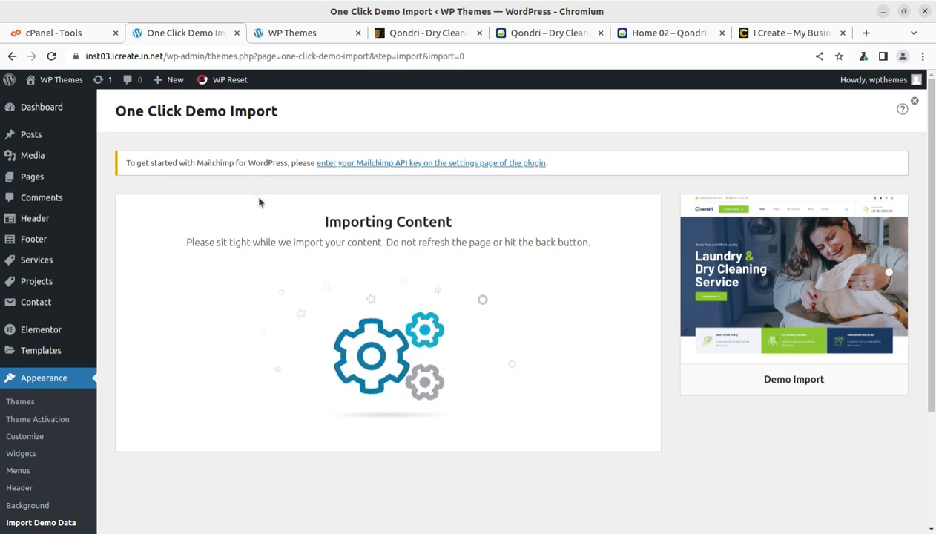
mouse_move(44, 159)
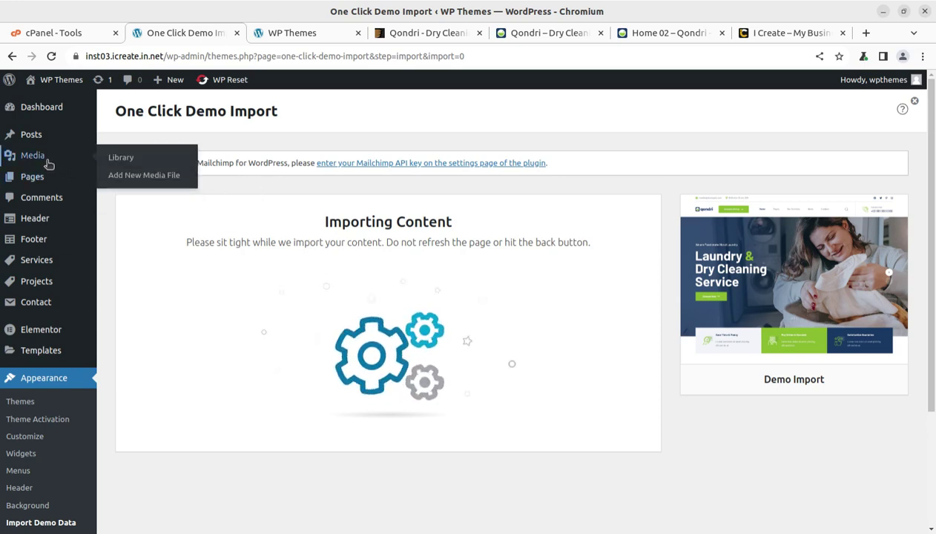
middle_click(124, 162)
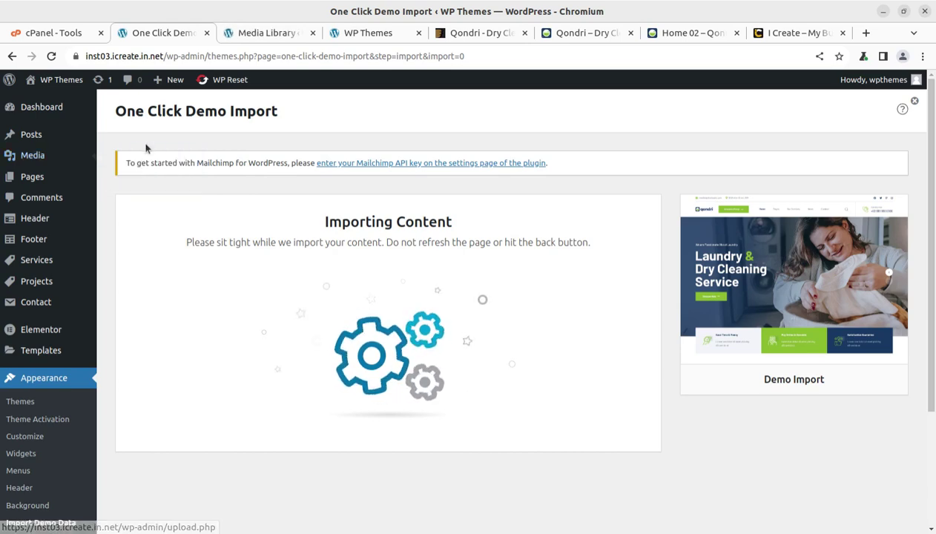
Step: Refresh the Media Library to see imported media, then check the import progress
click(261, 32)
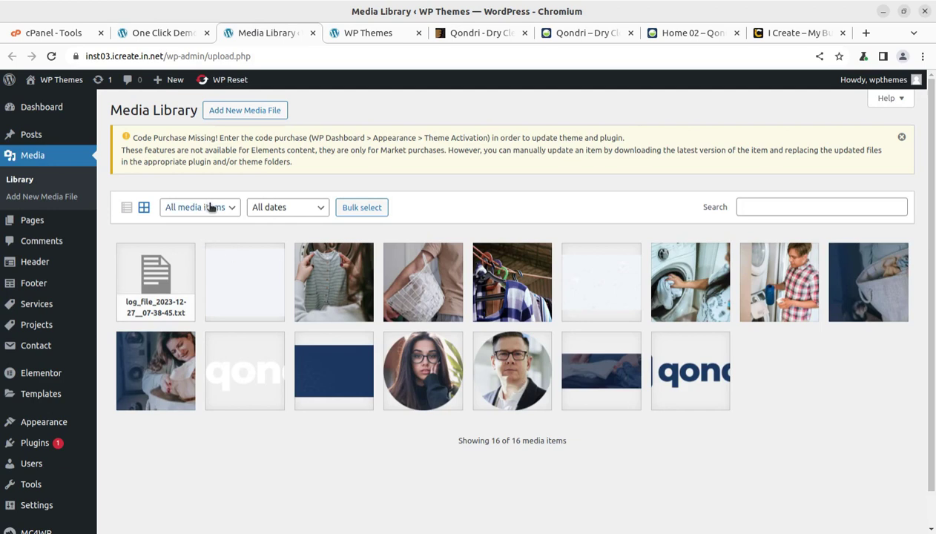
click(900, 138)
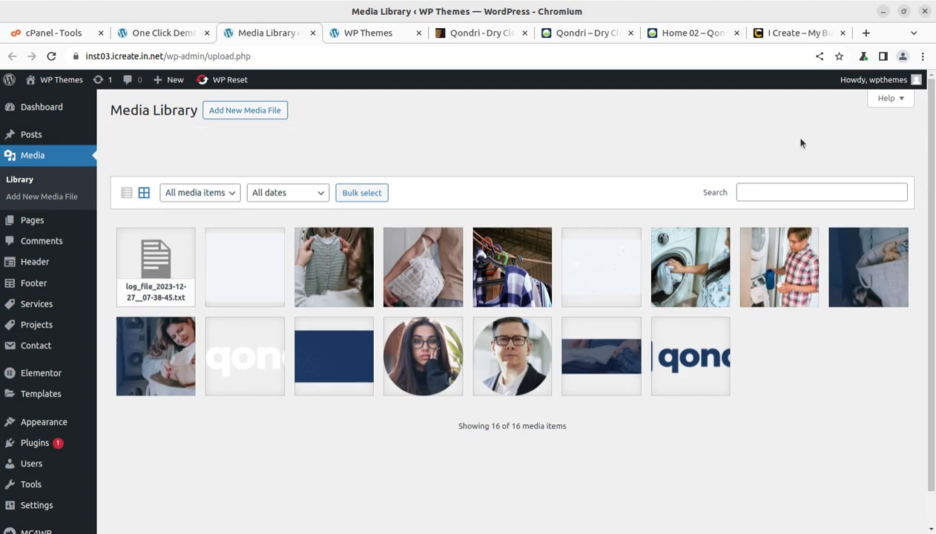
click(50, 57)
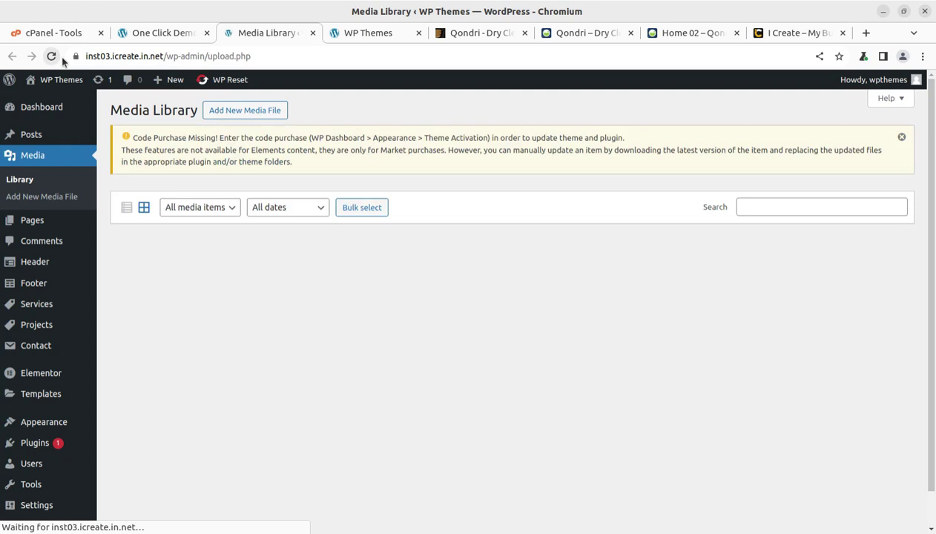
scroll(275, 217, down, 2)
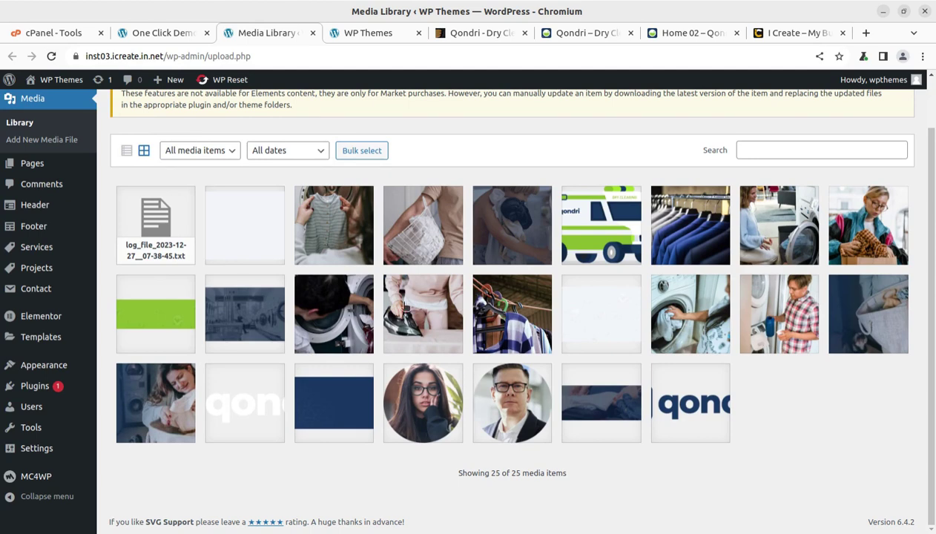
click(163, 34)
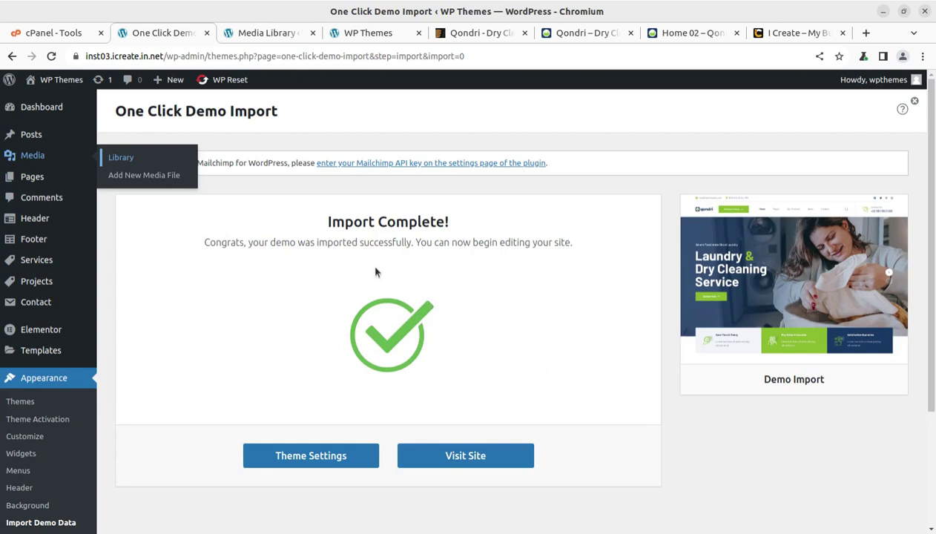
drag(303, 230, 440, 223)
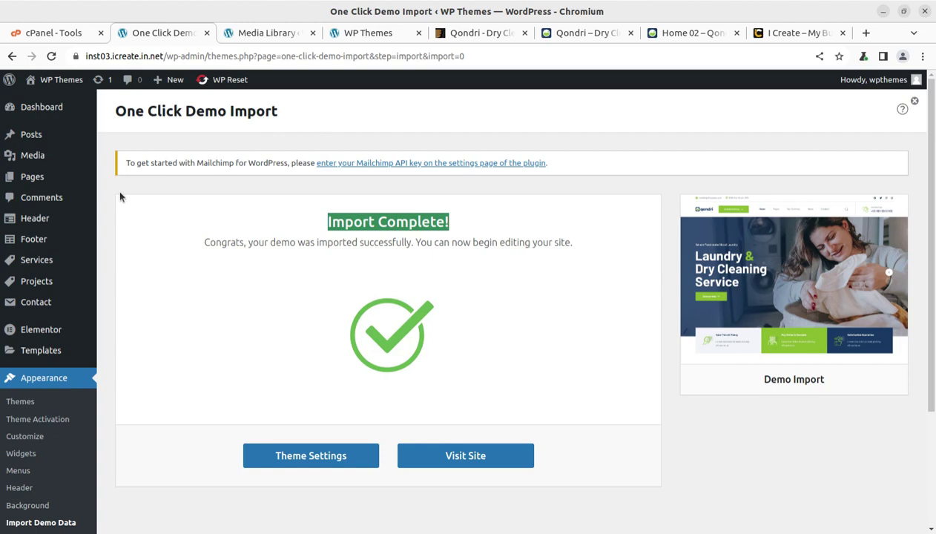
Step: Reload the Media Library and scroll through its 88 imported items
click(260, 34)
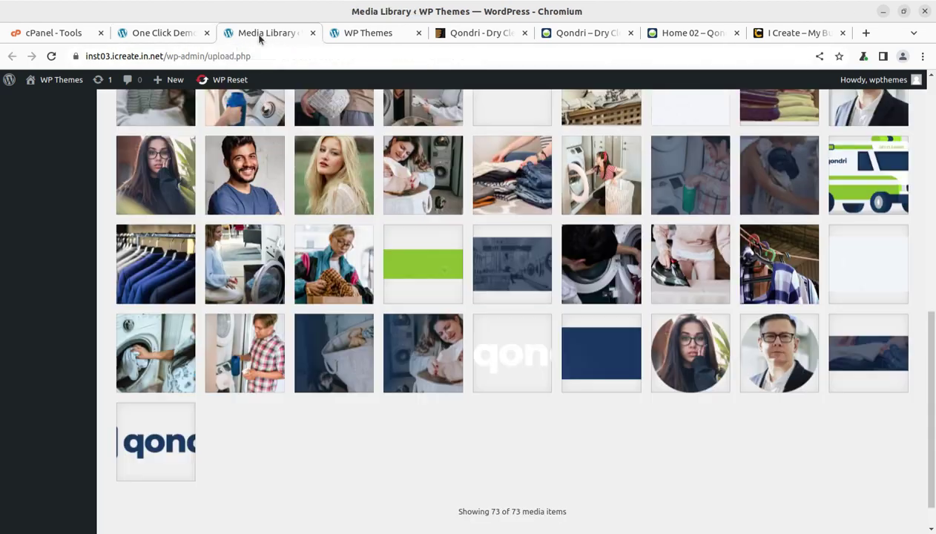
click(51, 56)
scroll(445, 293, down, 15)
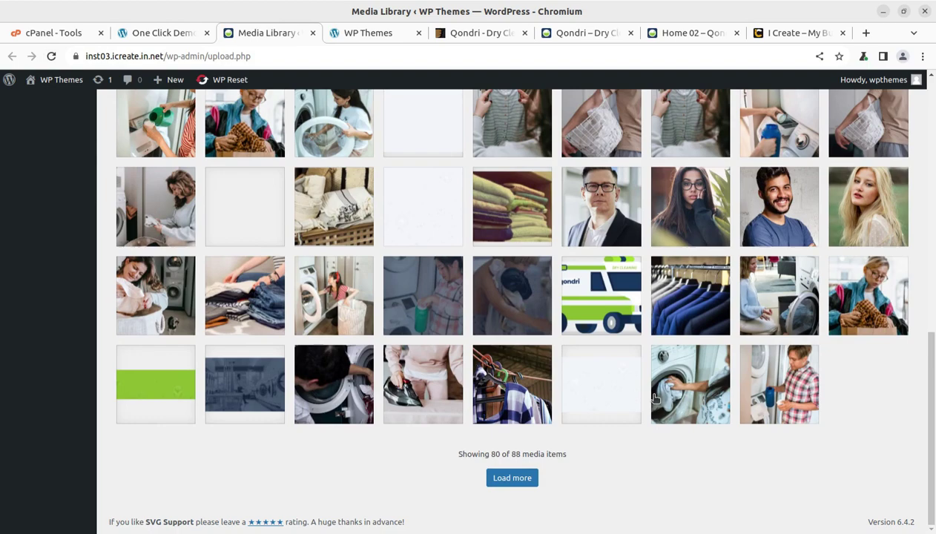
scroll(556, 312, up, 3)
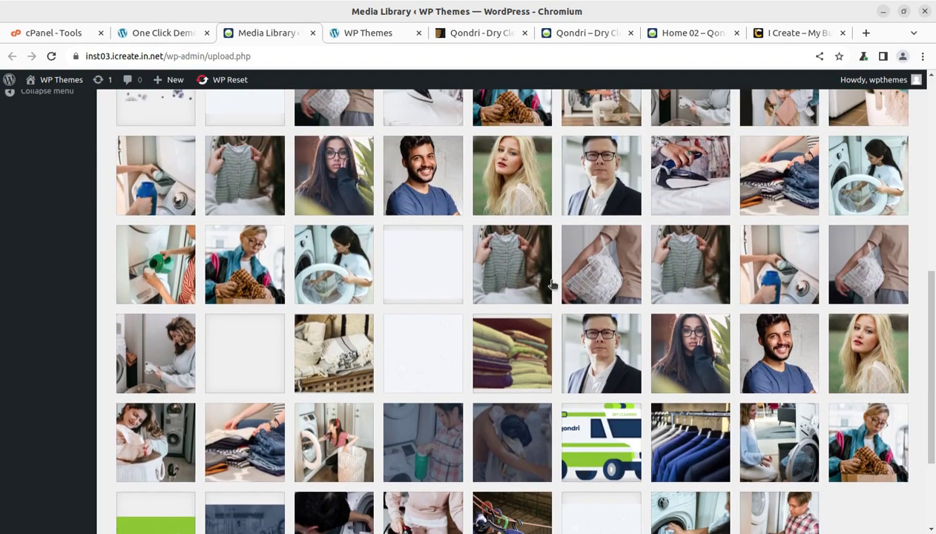
scroll(551, 284, up, 4)
scroll(519, 329, up, 3)
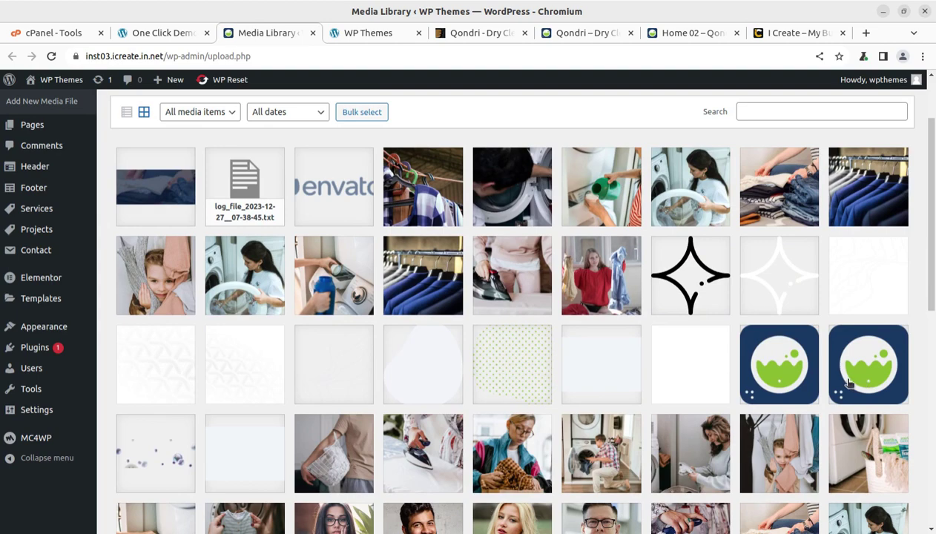
scroll(849, 382, down, 15)
Step: View the live homepage, preview Home 02 from the Home menu, then go back
click(354, 35)
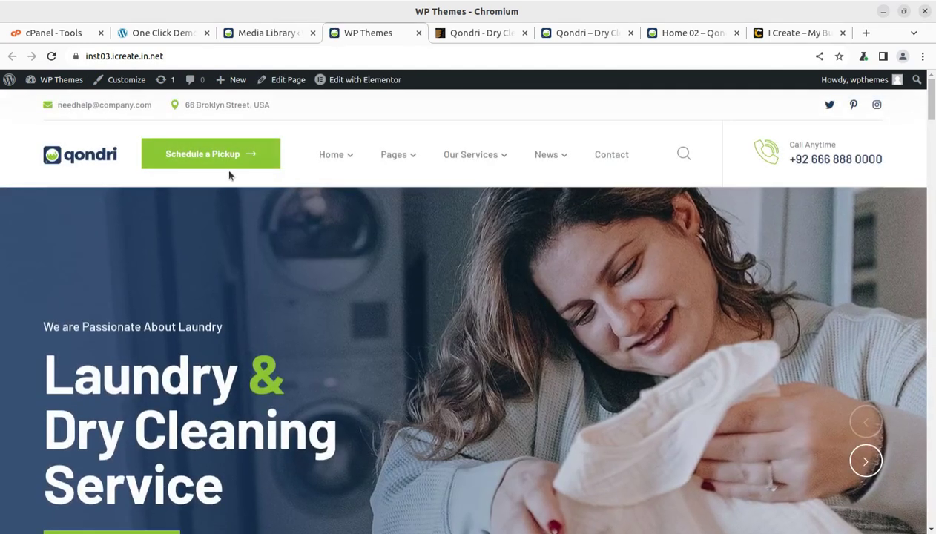
mouse_move(332, 161)
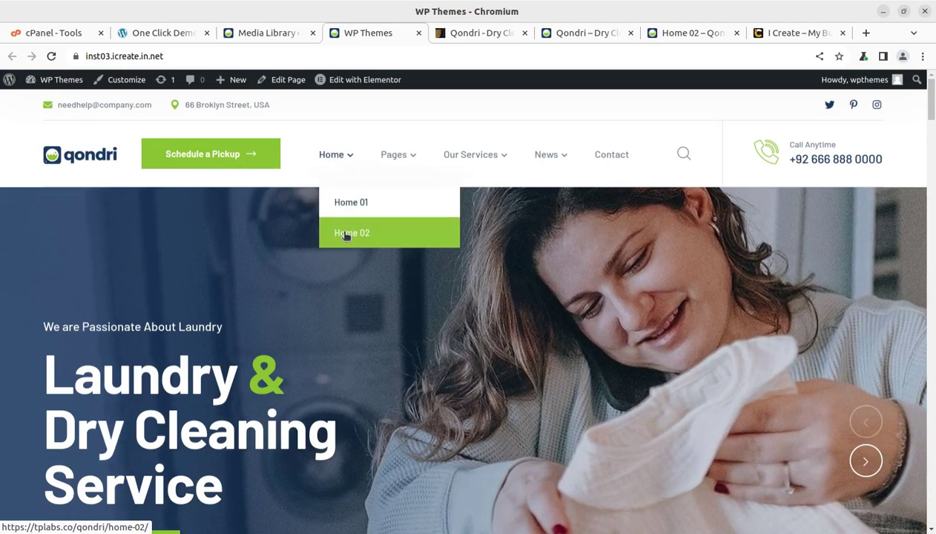
click(340, 232)
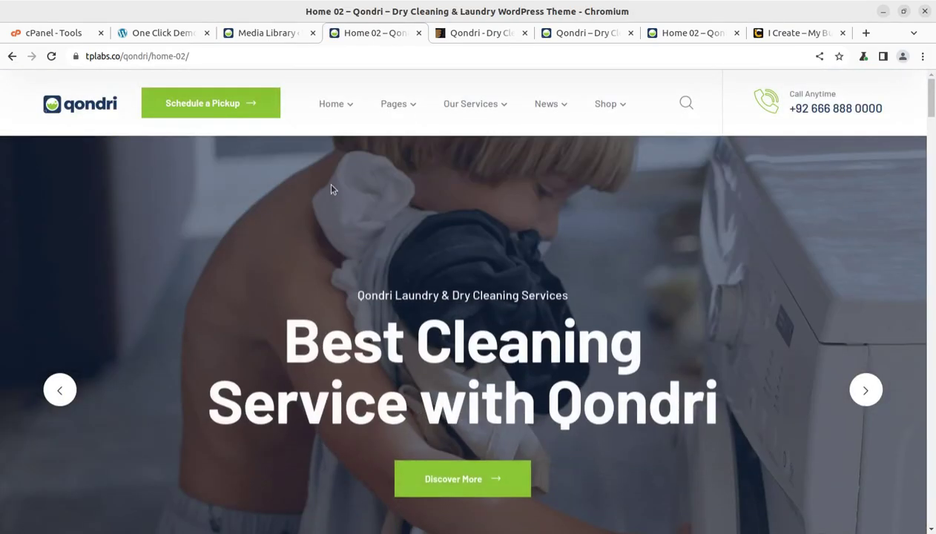
click(12, 57)
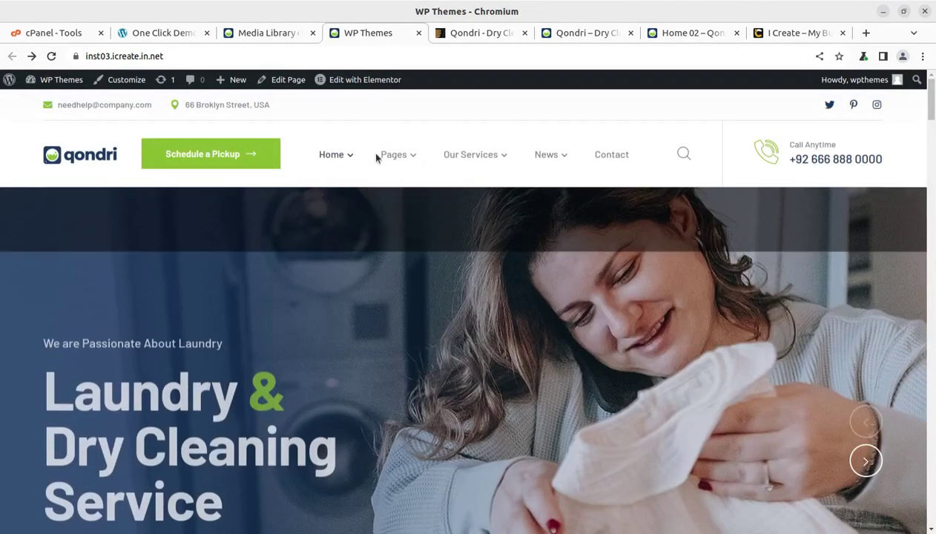
Step: Scroll the imported homepage from the hero down to testimonials and News & Articles
mouse_move(394, 155)
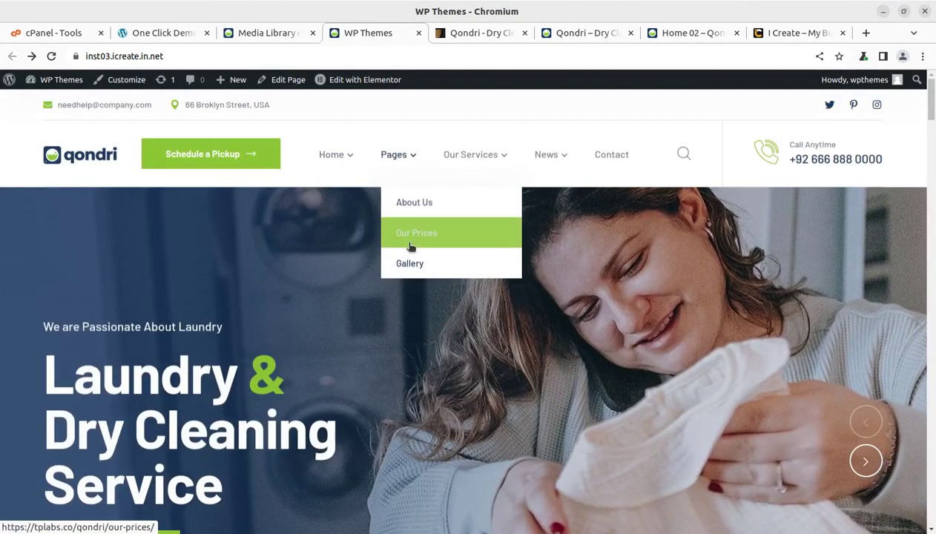
mouse_move(477, 164)
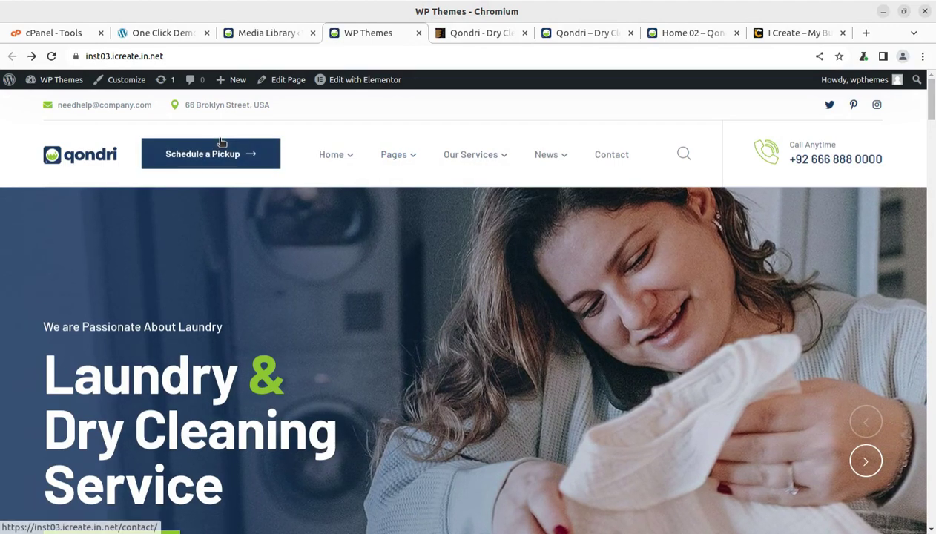
scroll(354, 185, down, 10)
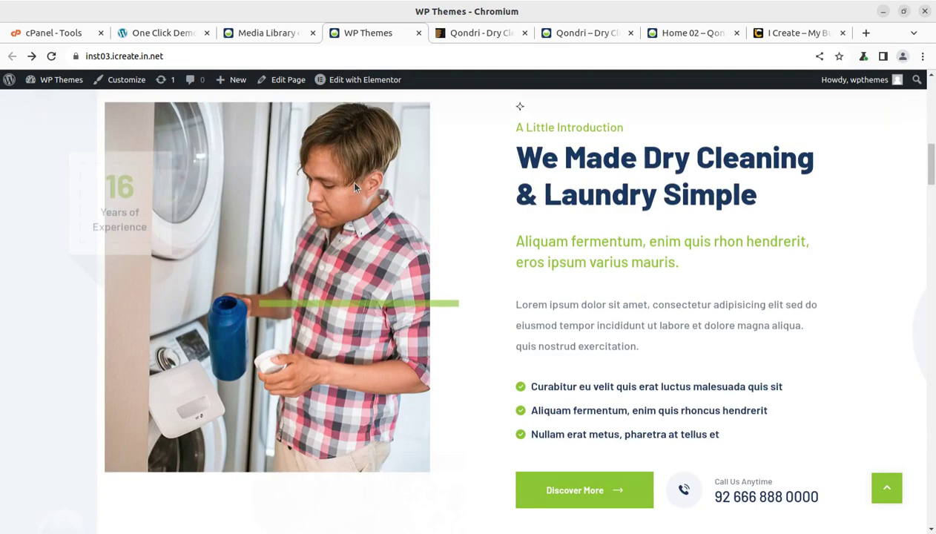
scroll(364, 188, down, 8)
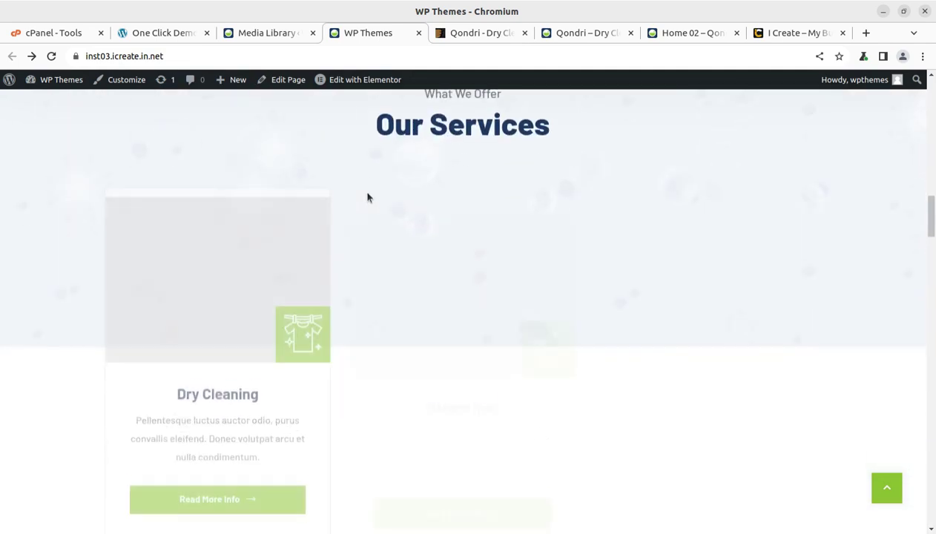
scroll(367, 197, down, 2)
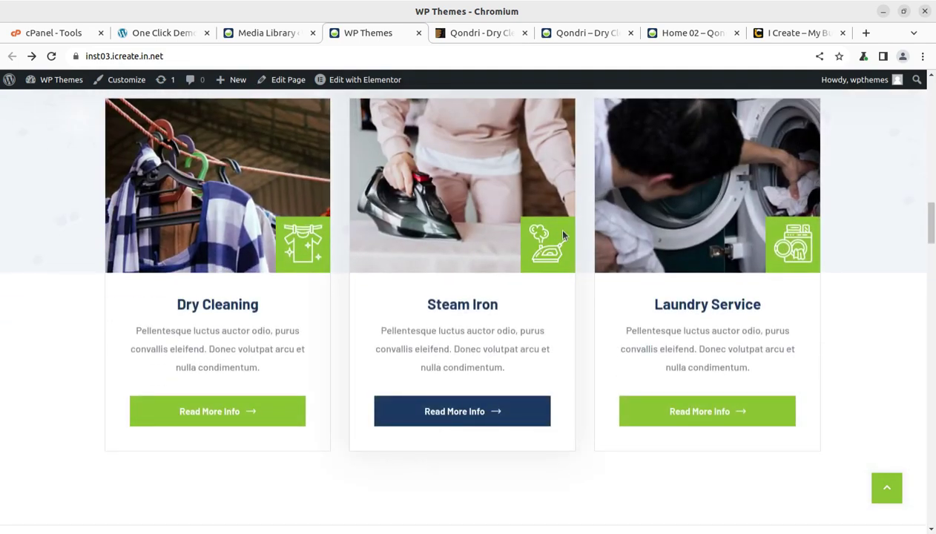
scroll(549, 234, down, 6)
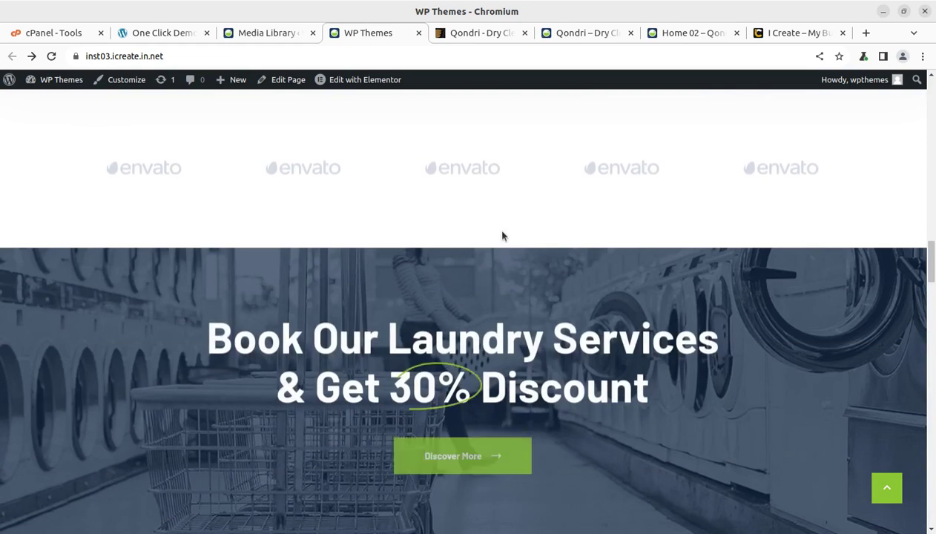
scroll(503, 236, down, 2)
scroll(501, 230, down, 2)
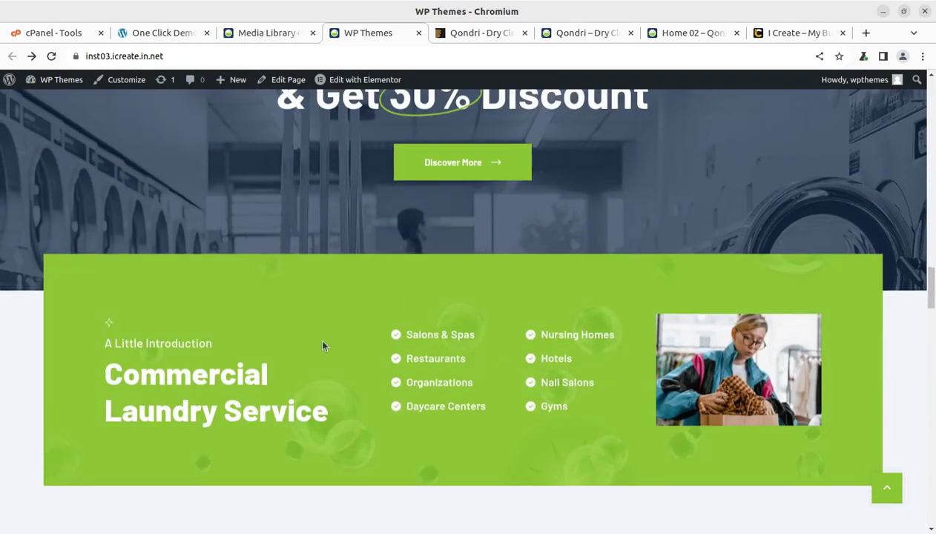
scroll(319, 345, down, 3)
scroll(307, 340, down, 5)
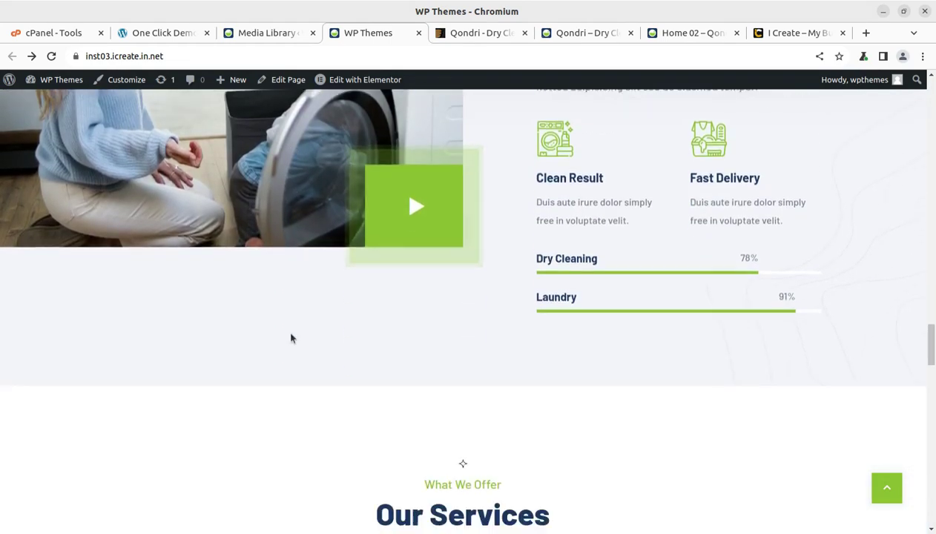
scroll(318, 323, down, 5)
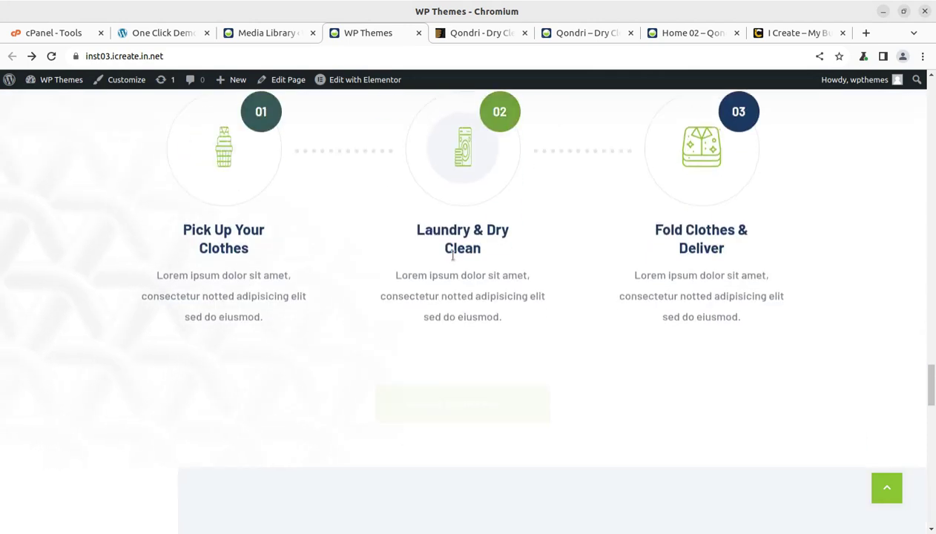
scroll(452, 255, down, 3)
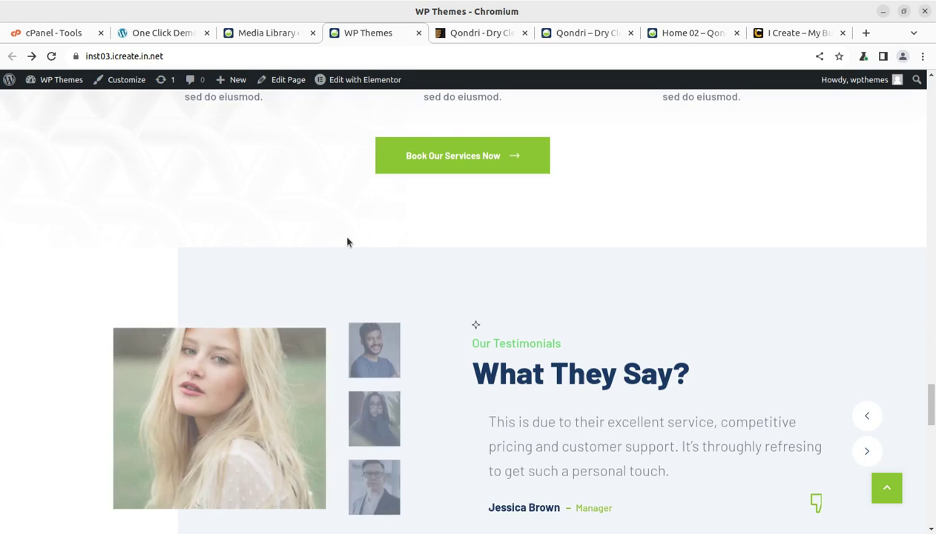
scroll(522, 249, down, 4)
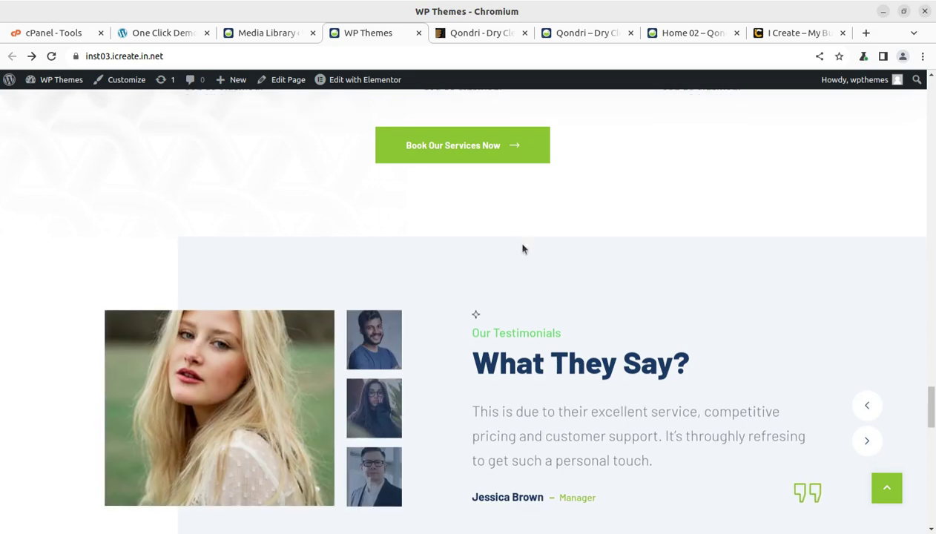
scroll(523, 249, down, 3)
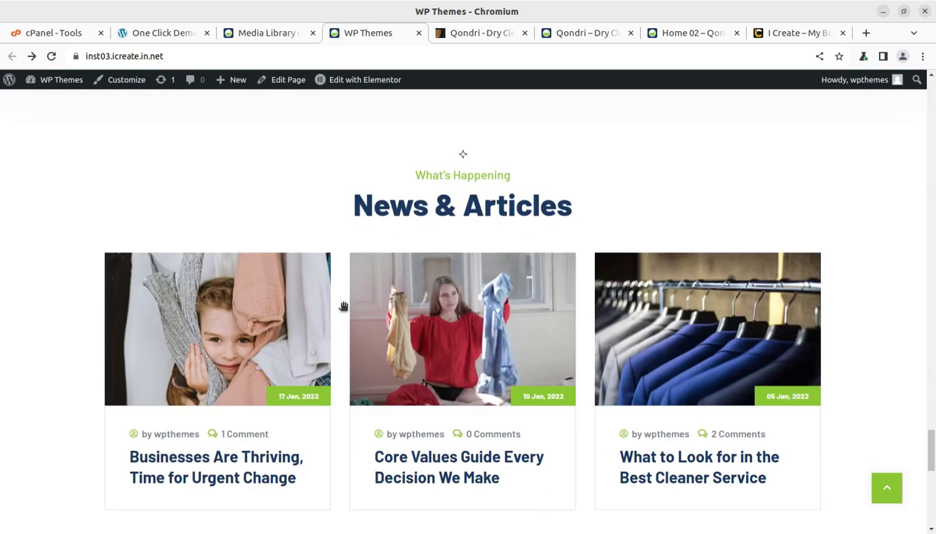
Step: Go to the admin dashboard and dismiss the code purchase notice
click(174, 34)
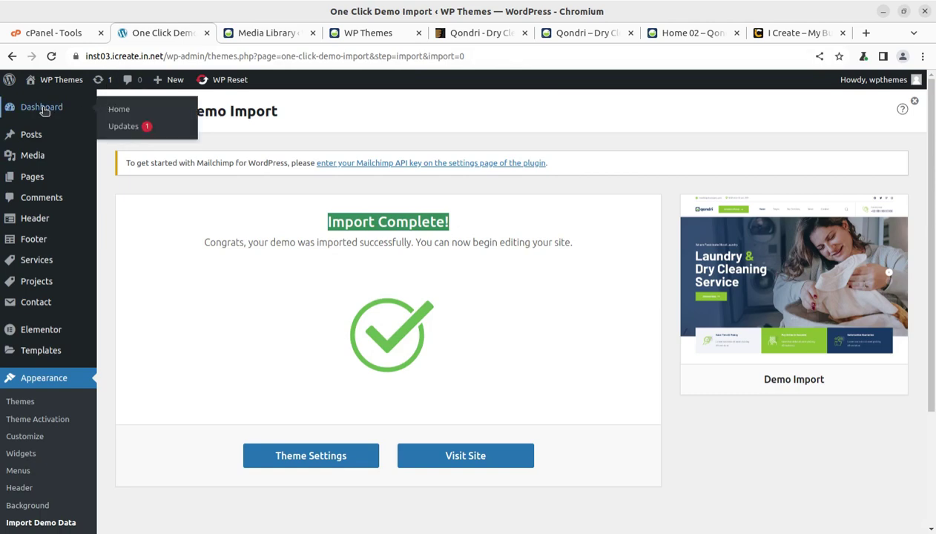
click(41, 109)
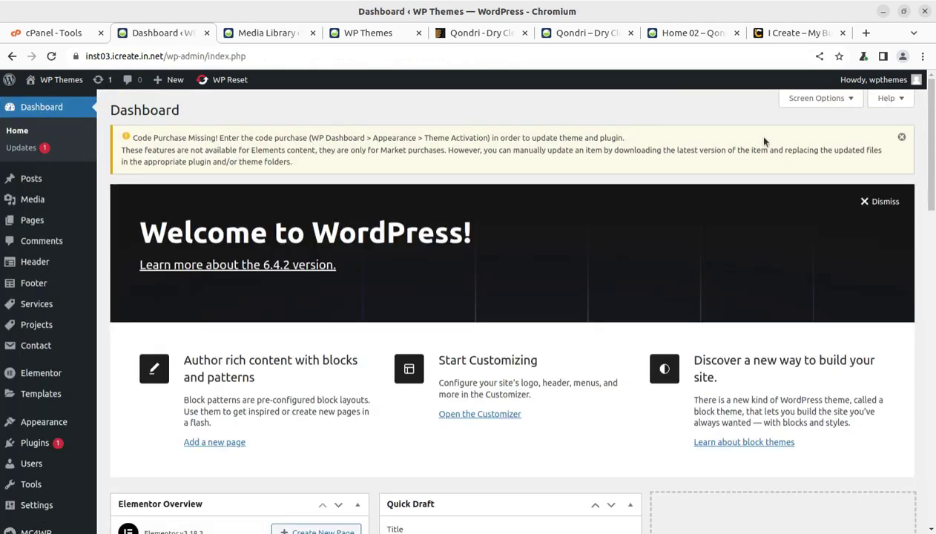
click(901, 137)
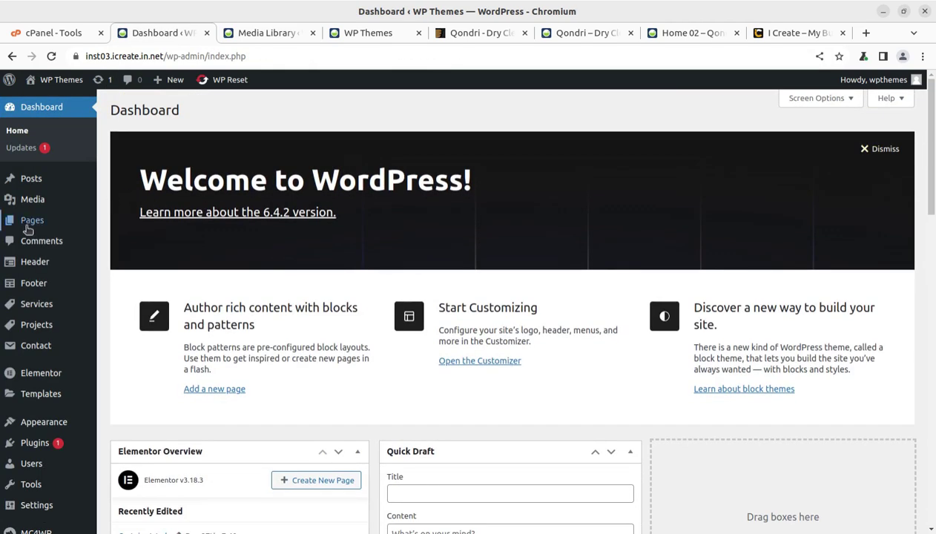
Step: Review the 12 imported pages in All Pages, briefly previewing Home 02 in a new tab
mouse_move(58, 225)
click(123, 224)
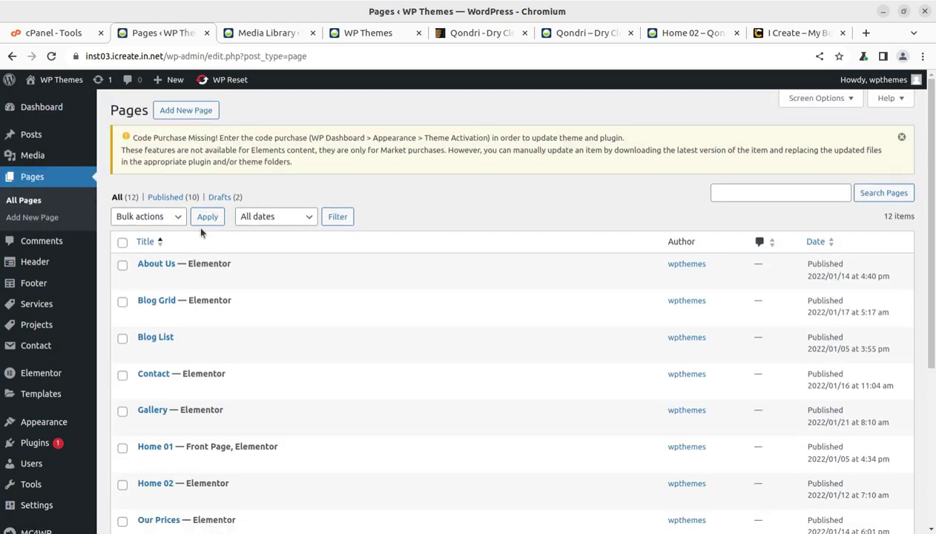
scroll(178, 317, down, 3)
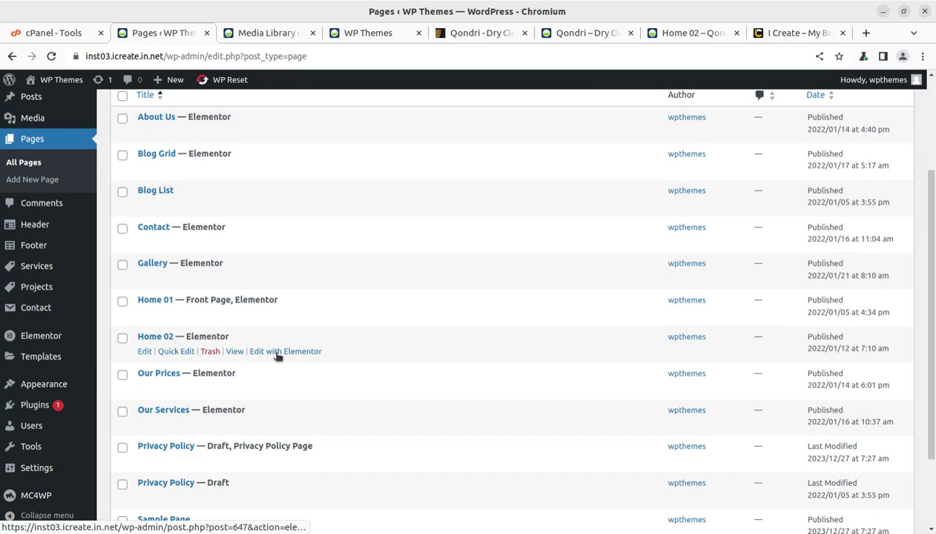
middle_click(235, 352)
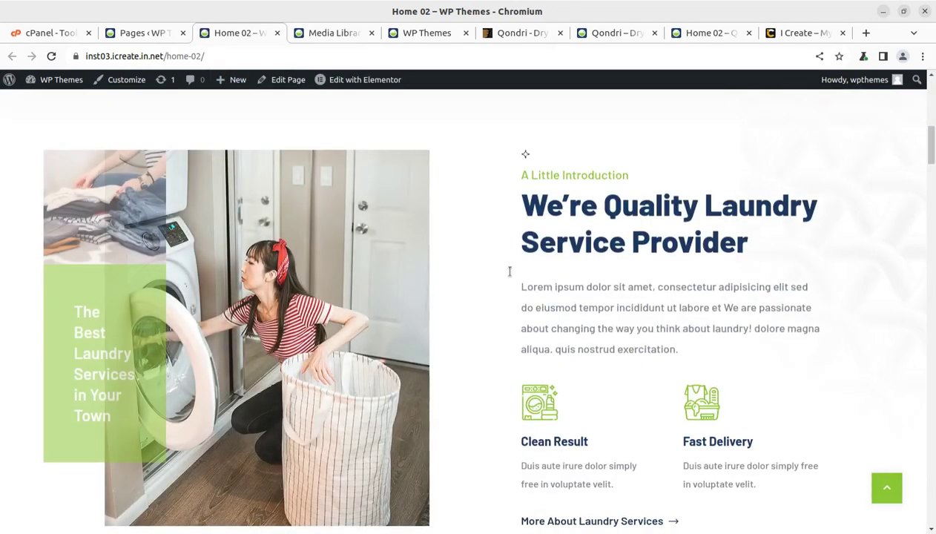
click(276, 32)
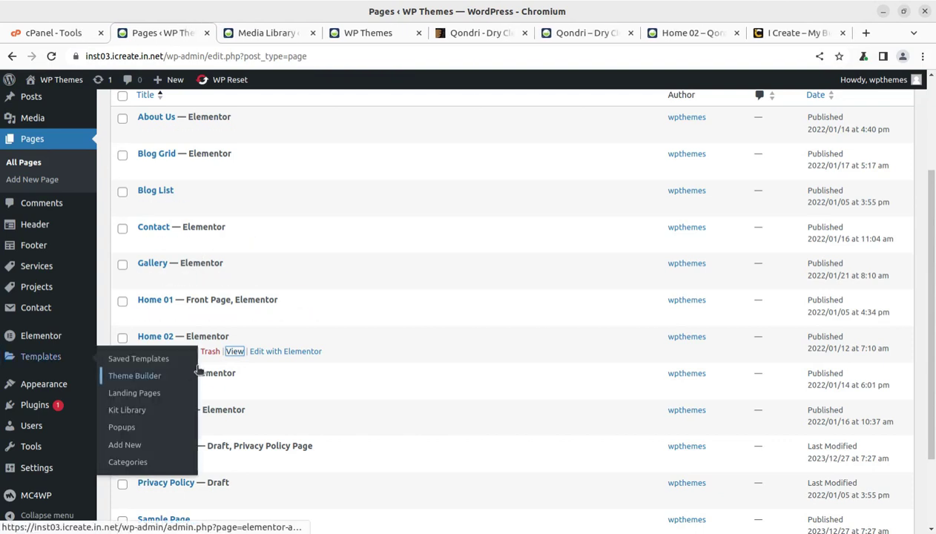
scroll(423, 317, down, 3)
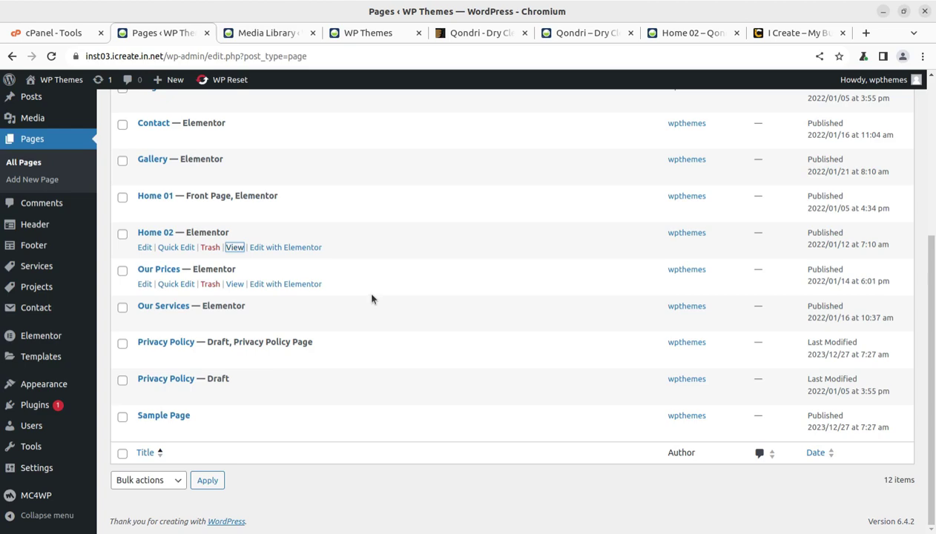
scroll(372, 299, up, 5)
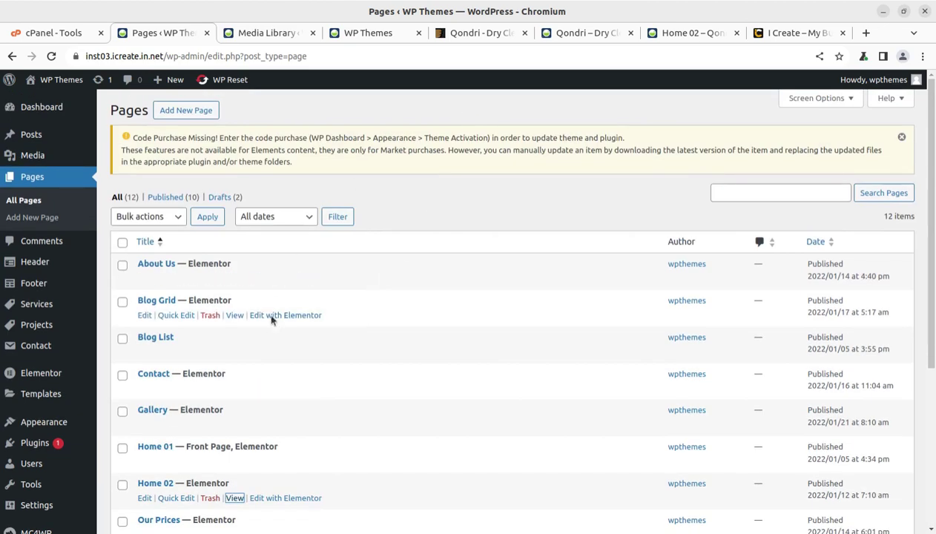
Step: On the dashboard, dismiss the code purchase notice and the Welcome to WordPress panel
mouse_move(93, 142)
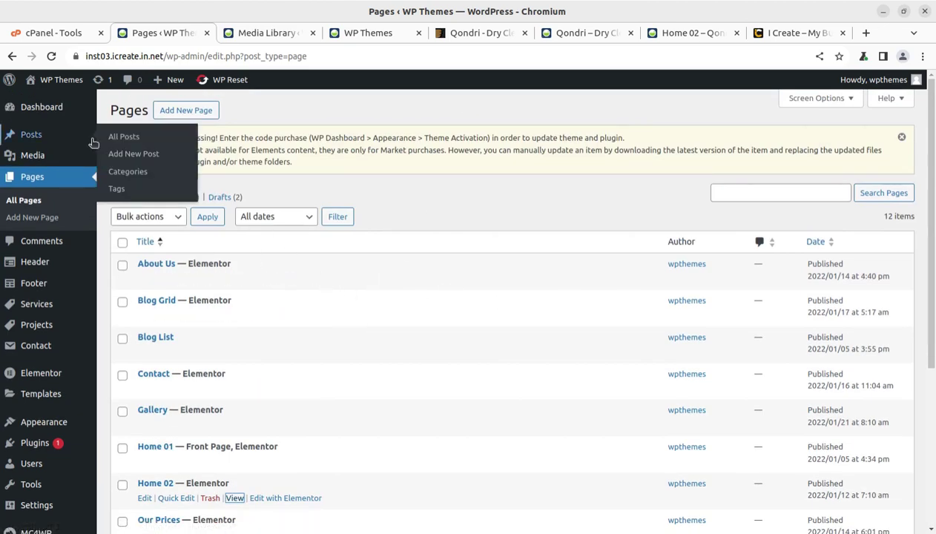
click(41, 112)
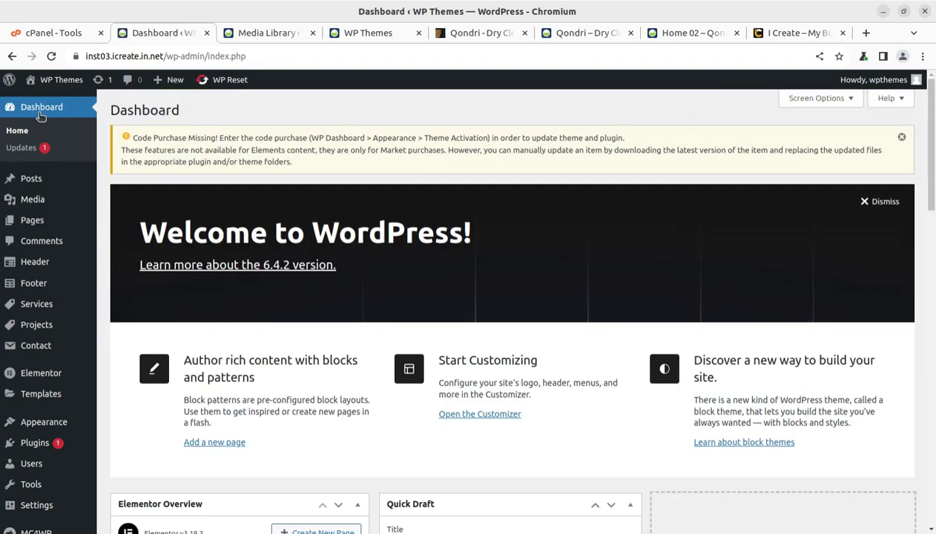
click(901, 140)
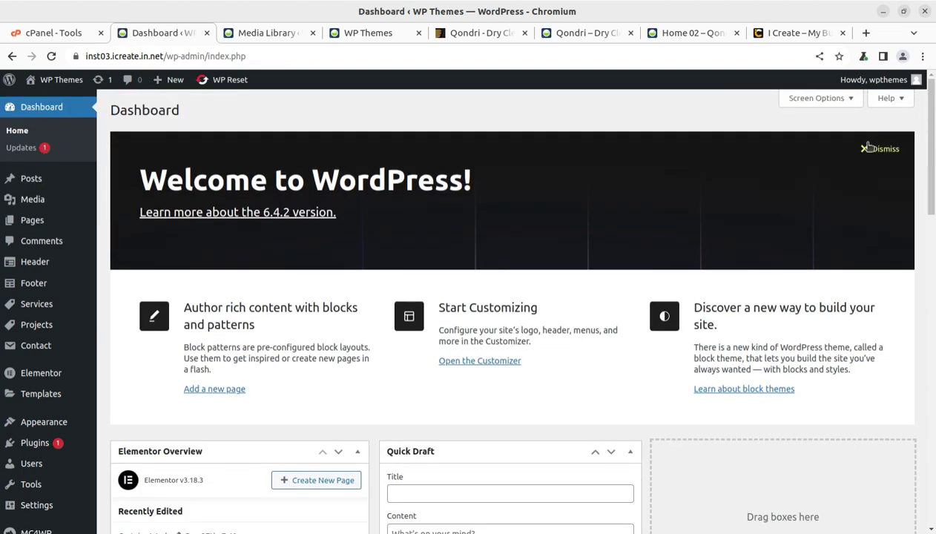
click(868, 148)
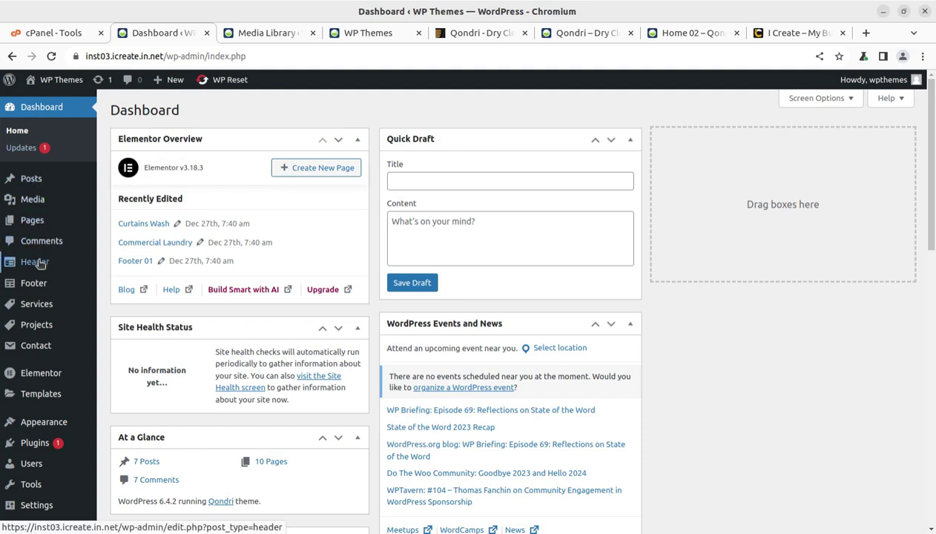
mouse_move(39, 264)
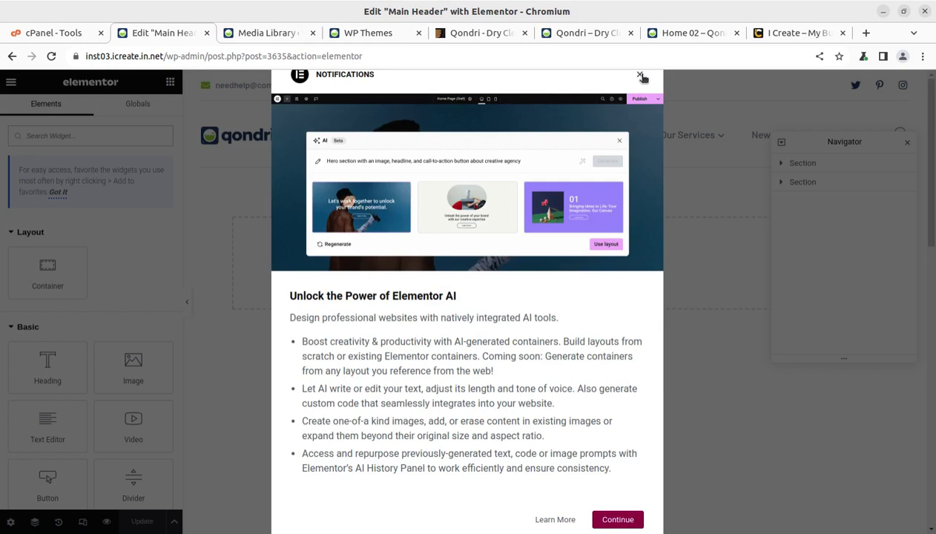
Step: Dismiss the AI popup, inspect the header's qondri logo, address and email lines, then return to the Header list
click(640, 76)
click(236, 140)
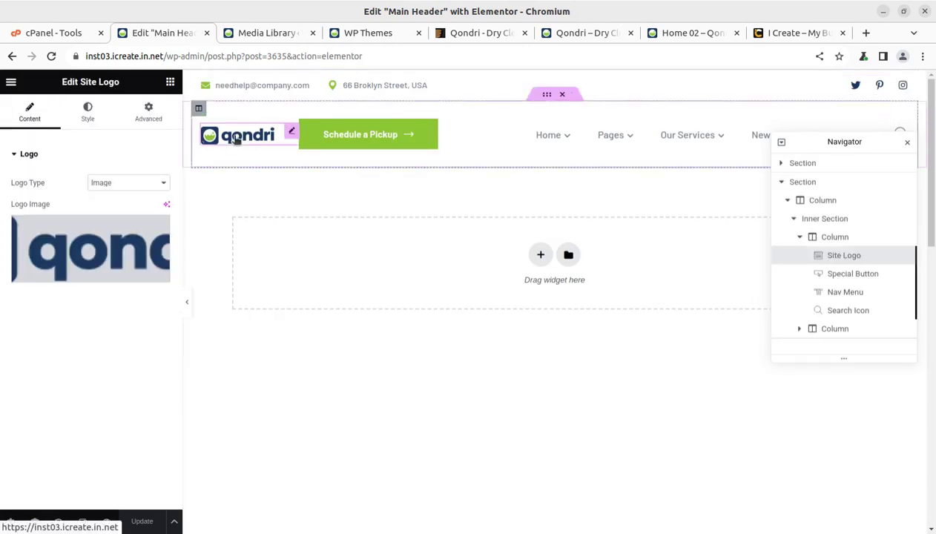
mouse_move(555, 134)
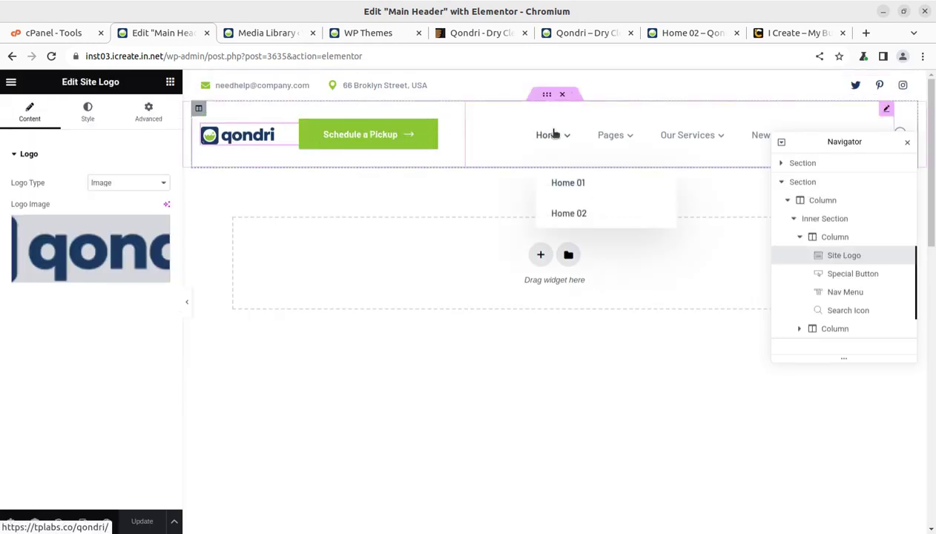
click(342, 85)
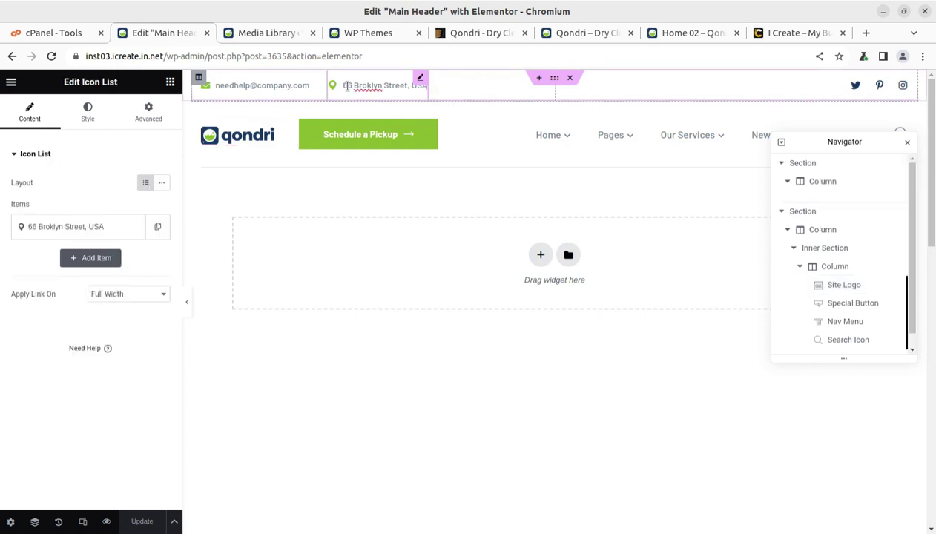
click(260, 84)
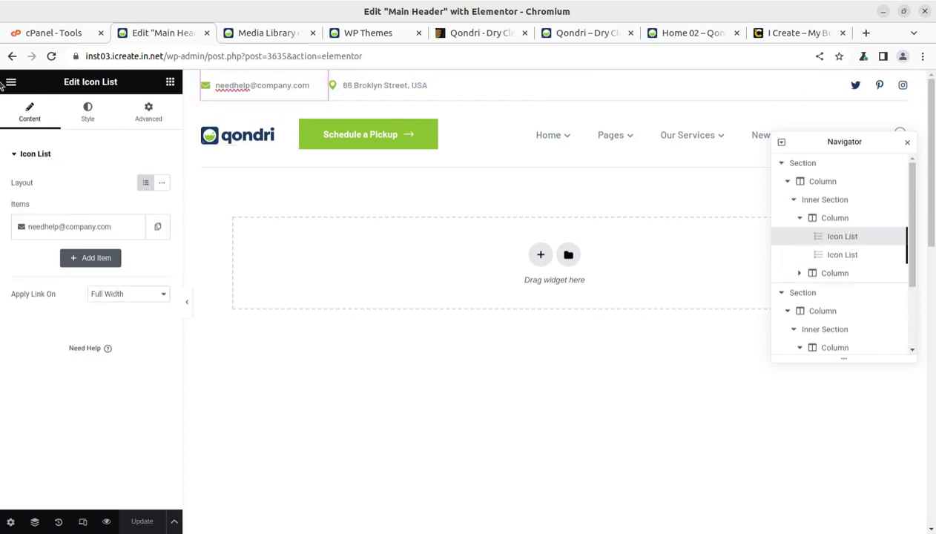
click(11, 57)
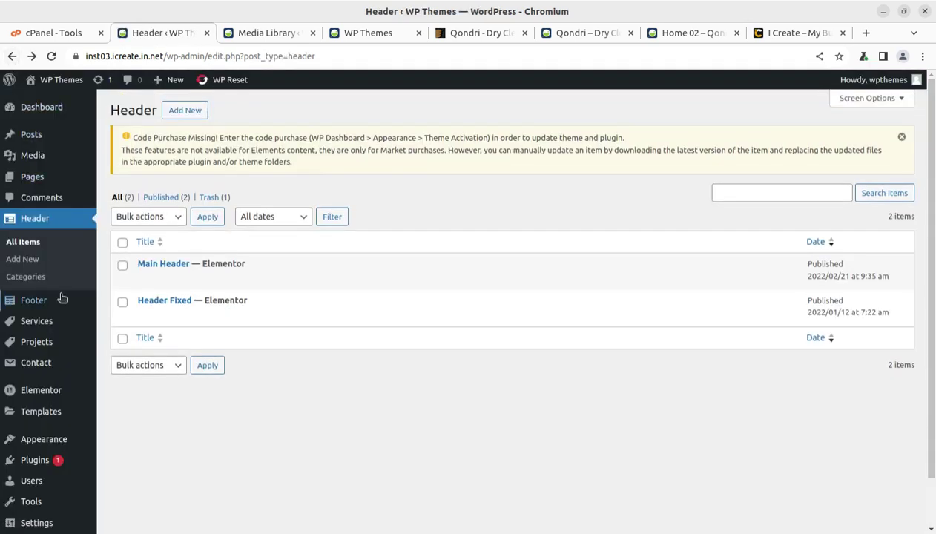
Step: Show the six imported laundry Services and dismiss the Code Purchase Missing notice
click(15, 303)
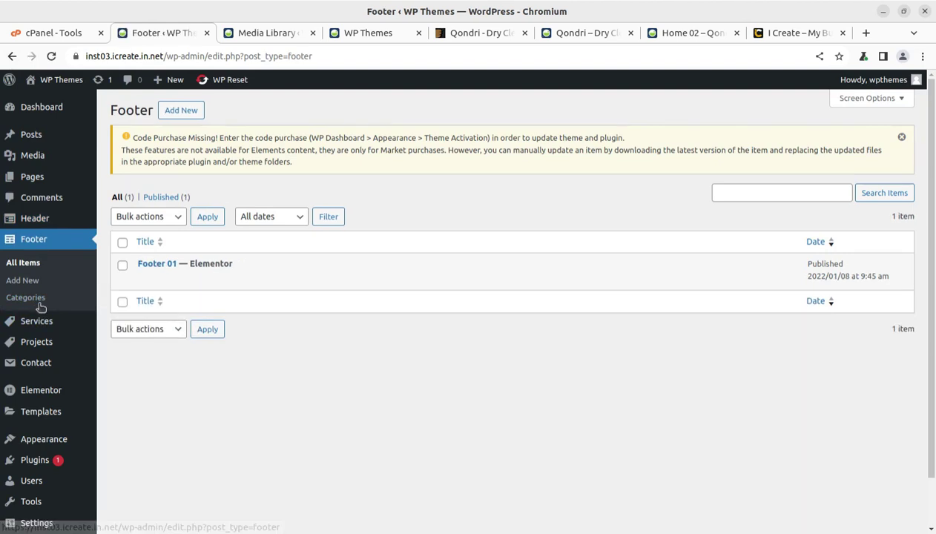
click(37, 323)
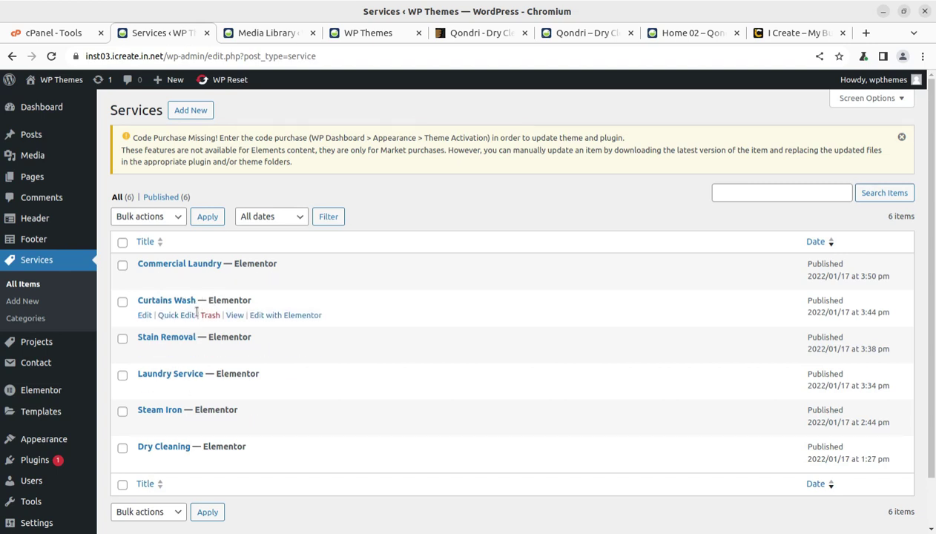
click(903, 139)
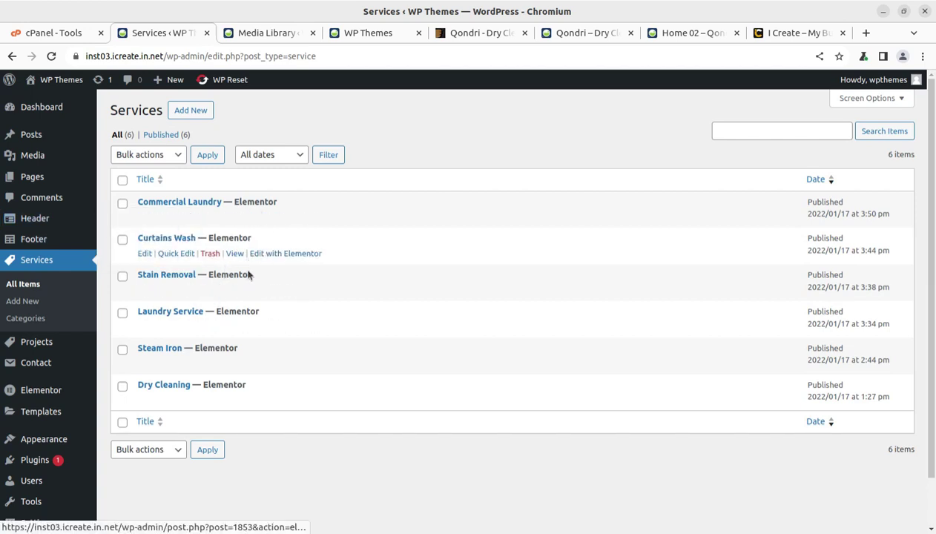
Step: Browse the Projects list, which holds only the published Dry Cleaning project
mouse_move(54, 352)
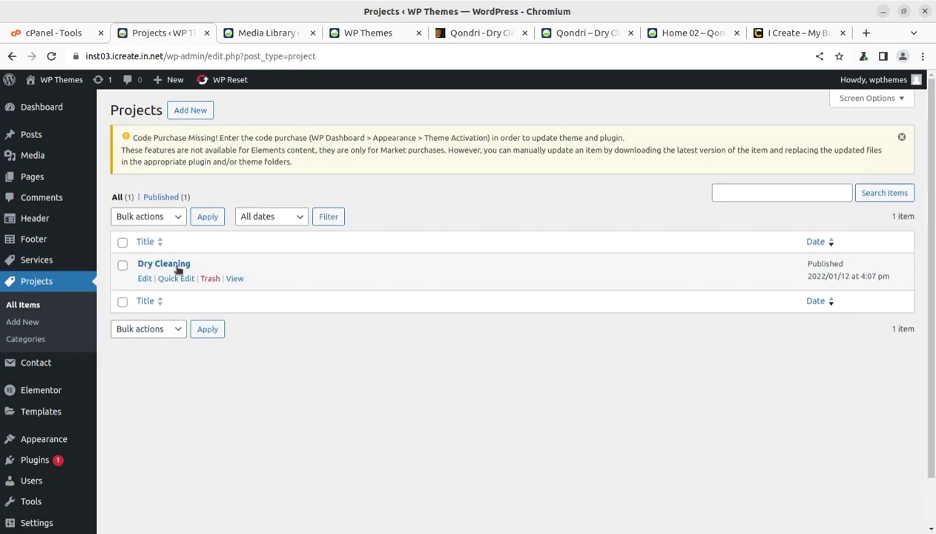
scroll(178, 270, down, 2)
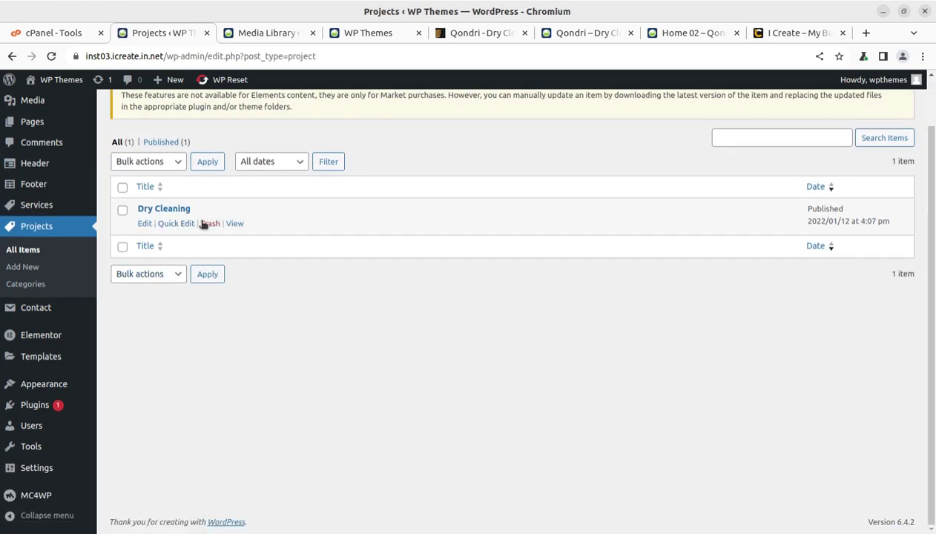
scroll(190, 243, up, 2)
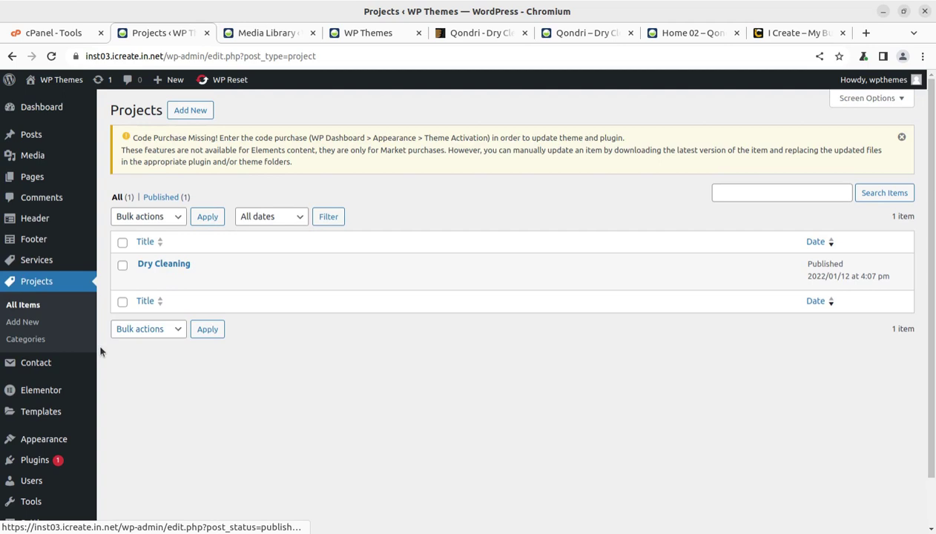
scroll(81, 326, down, 2)
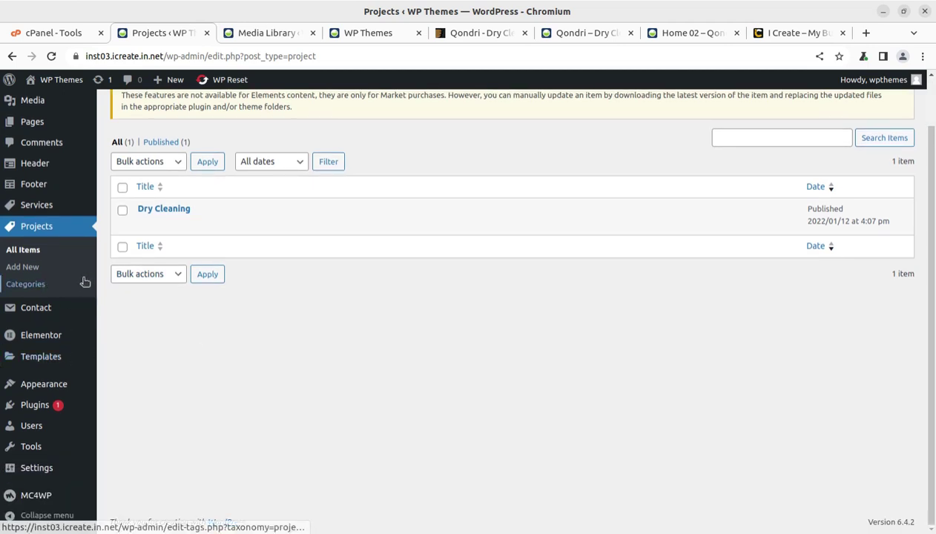
mouse_move(37, 313)
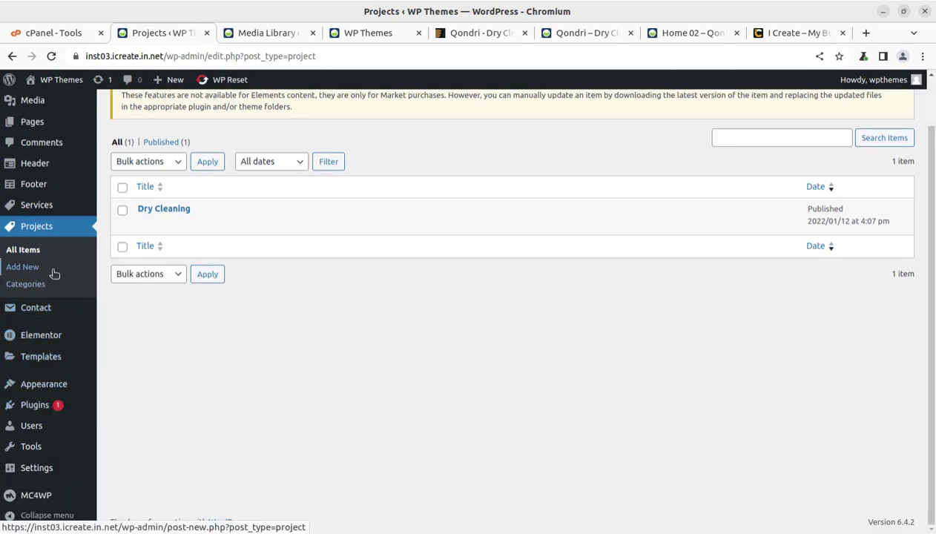
mouse_move(42, 499)
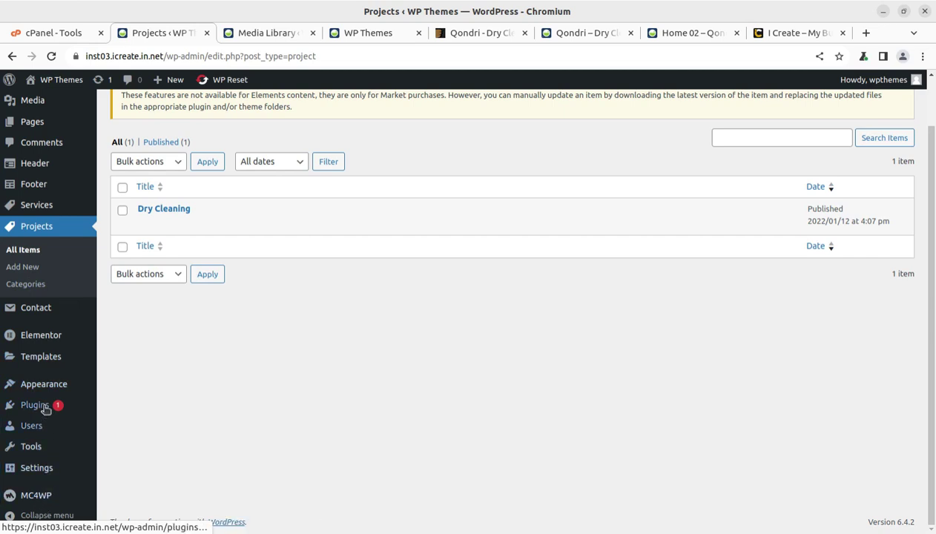
Step: In the Customizer's General Options, look through the PreLoader and Header settings
mouse_move(43, 422)
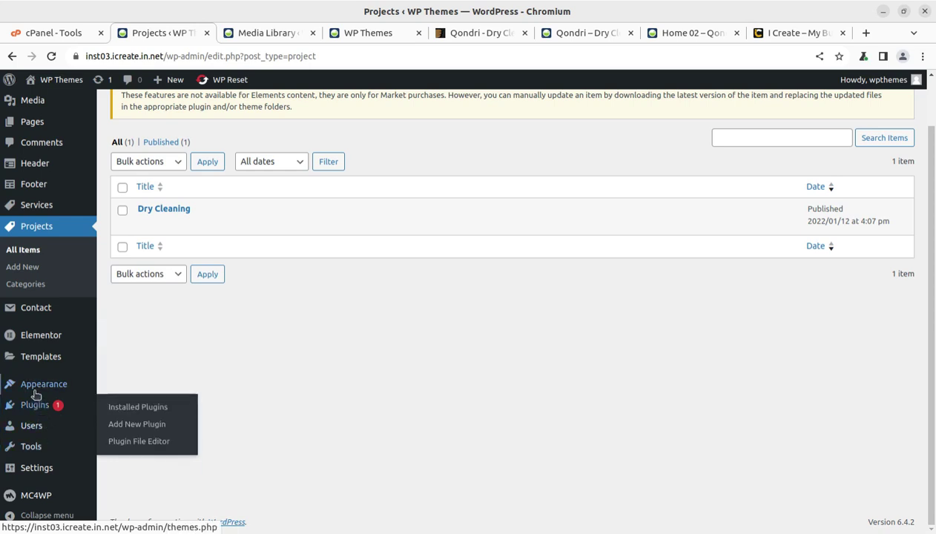
mouse_move(48, 393)
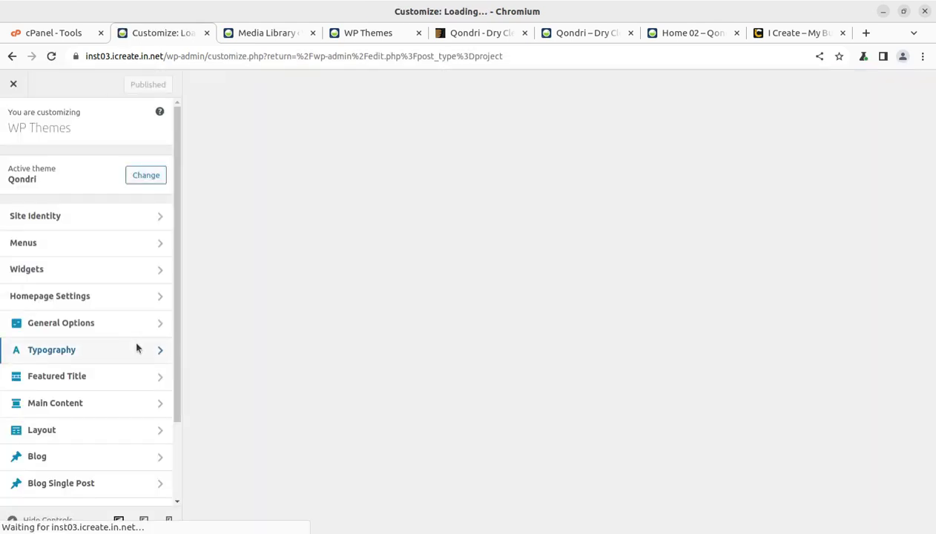
scroll(111, 232, down, 1)
scroll(111, 232, down, 3)
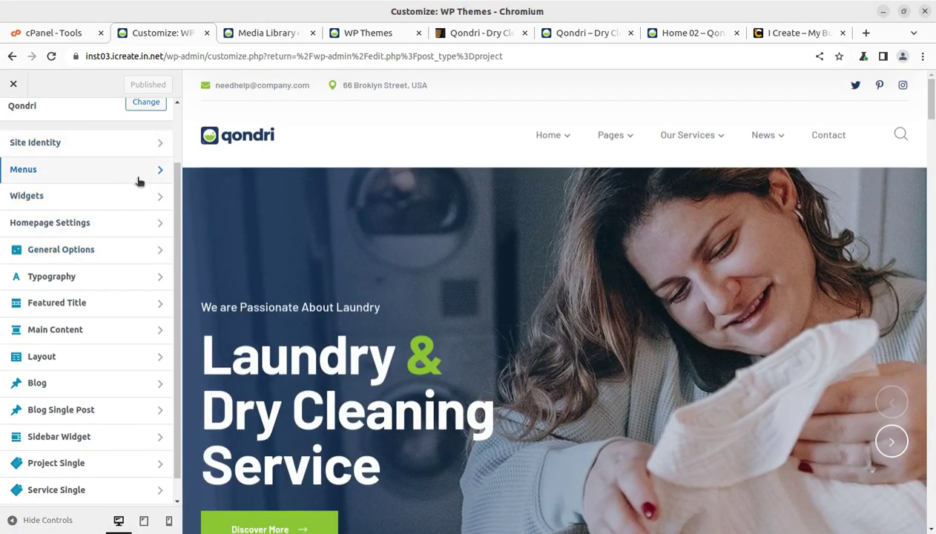
click(133, 254)
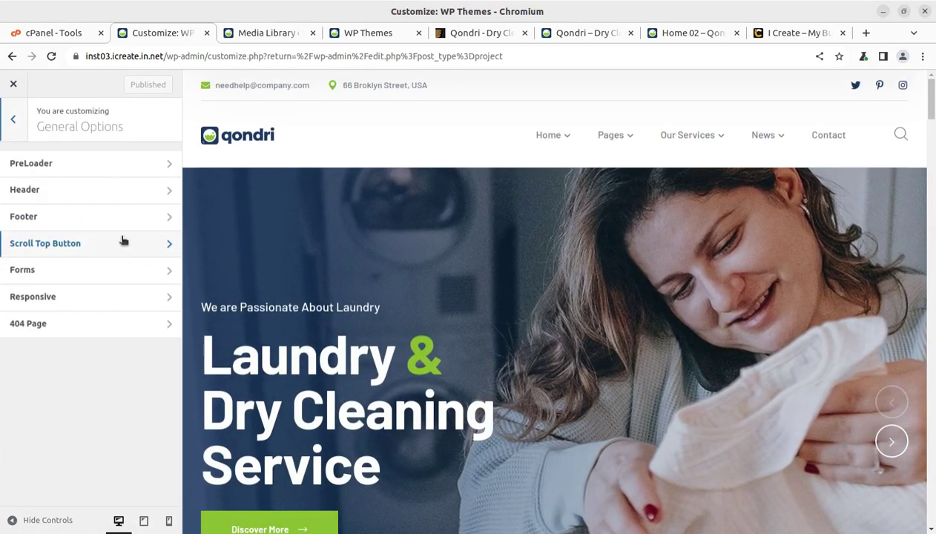
click(112, 167)
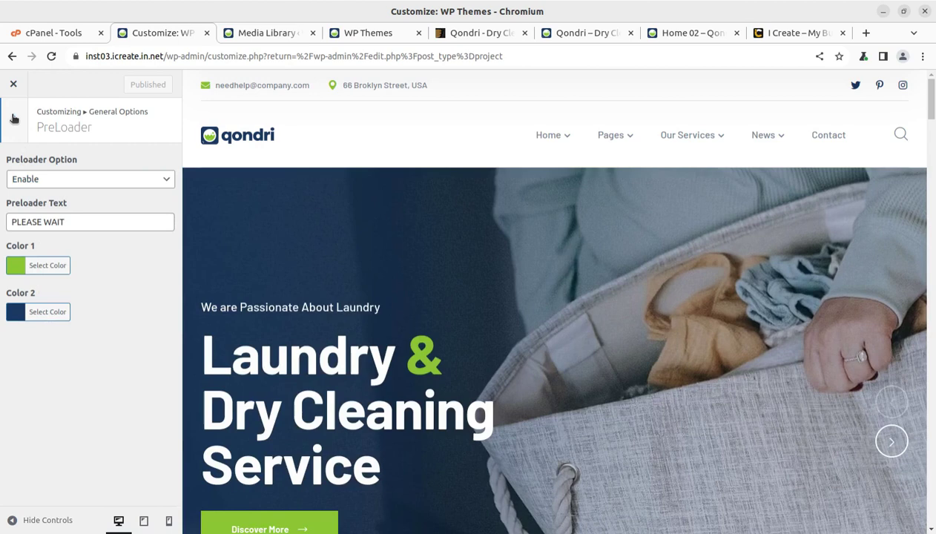
click(13, 119)
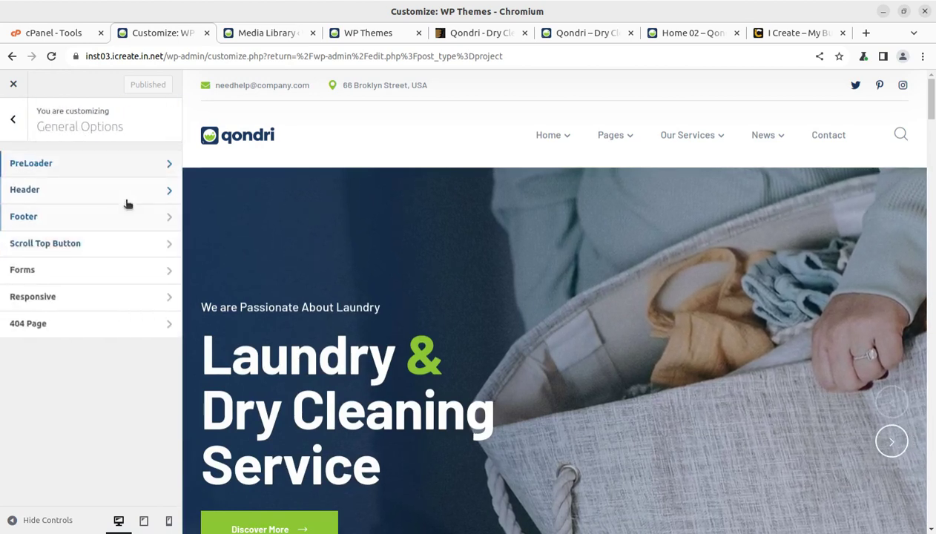
click(130, 197)
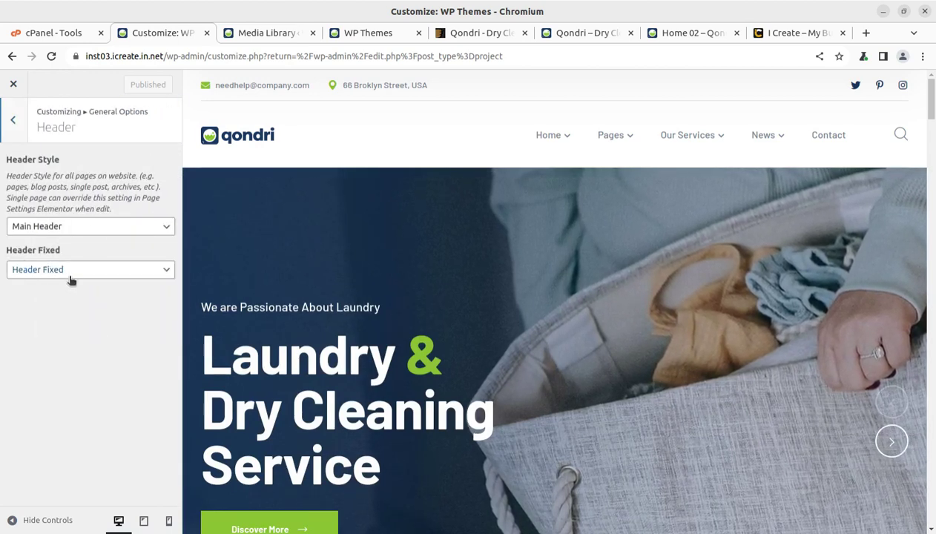
click(14, 122)
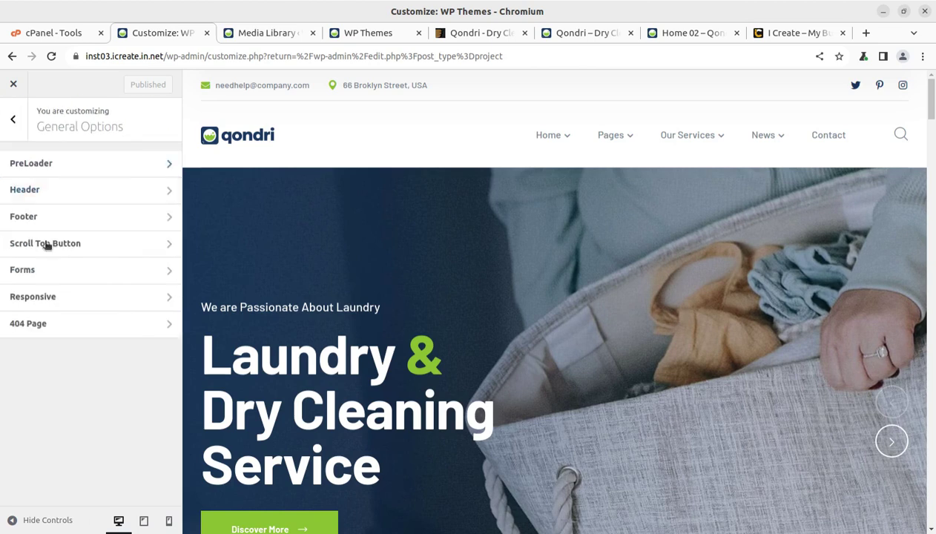
Step: Check the Footer, Forms, Responsive and 404 Page options, then back out to the main panel list
click(99, 226)
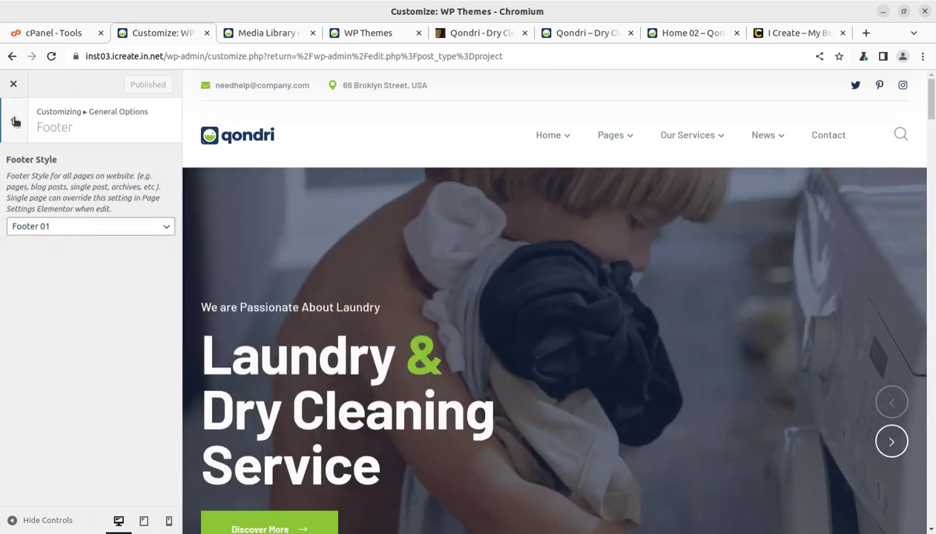
click(15, 121)
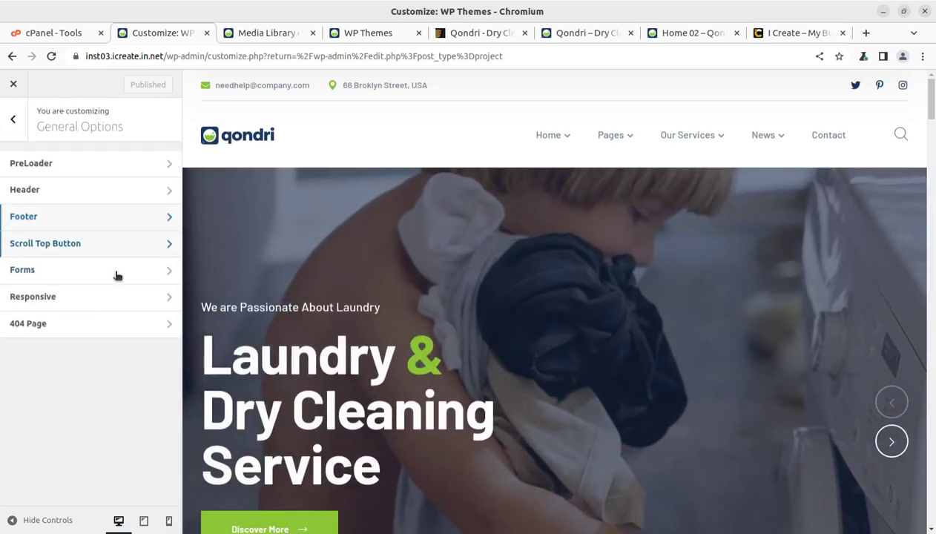
click(107, 280)
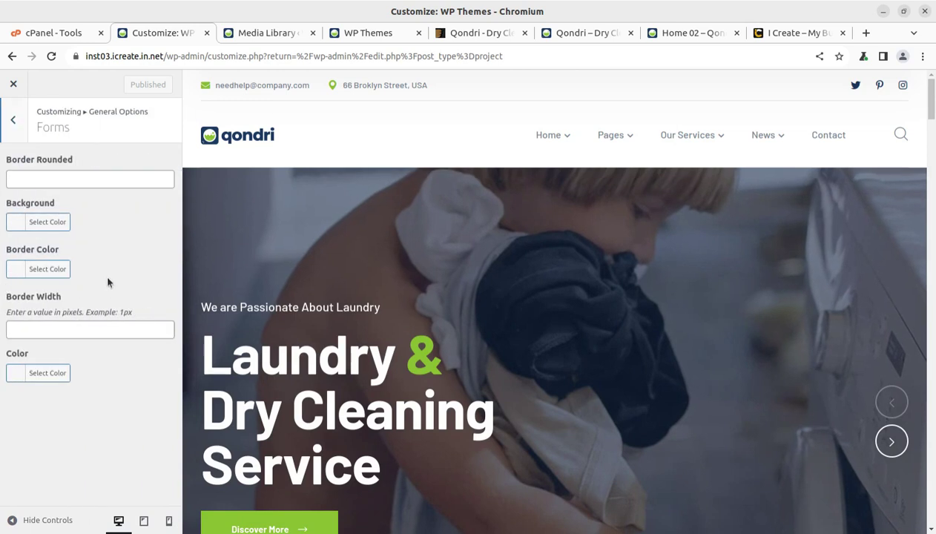
click(13, 123)
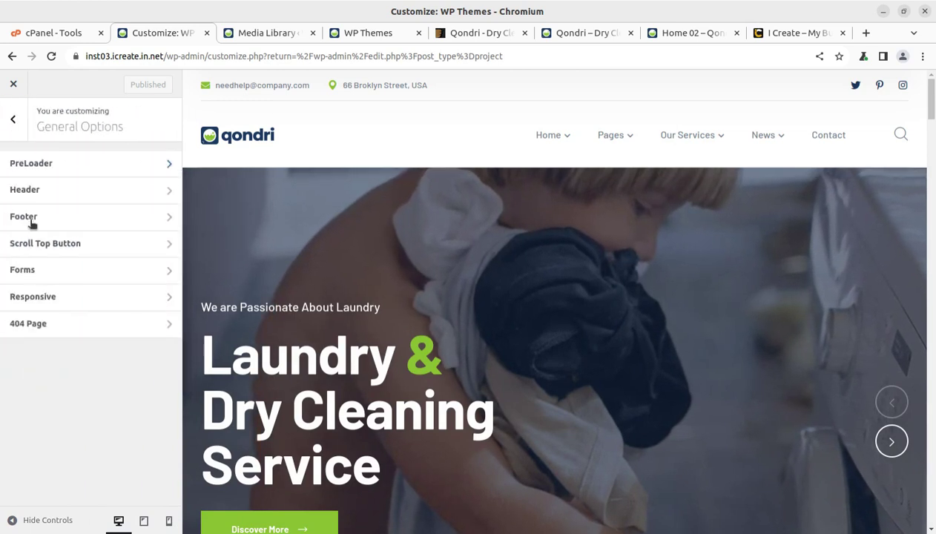
click(92, 305)
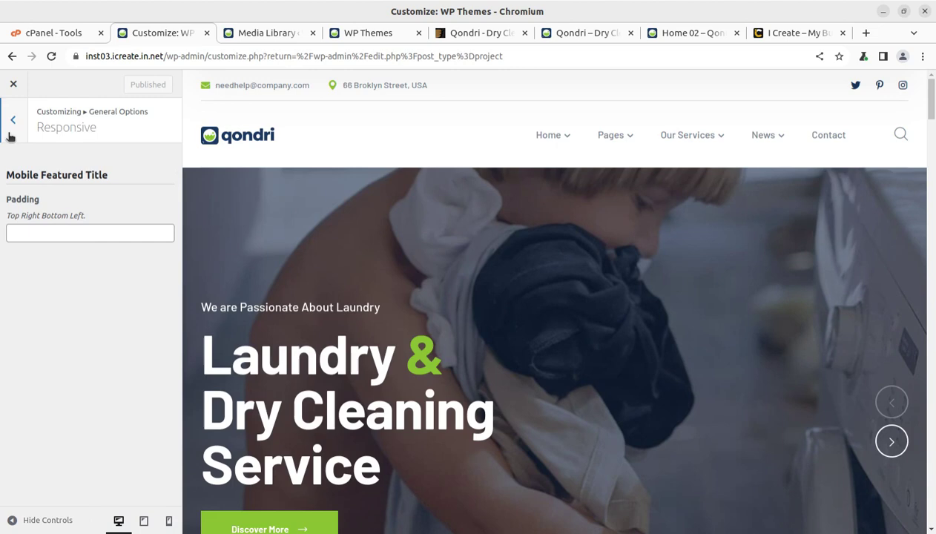
click(10, 133)
click(74, 325)
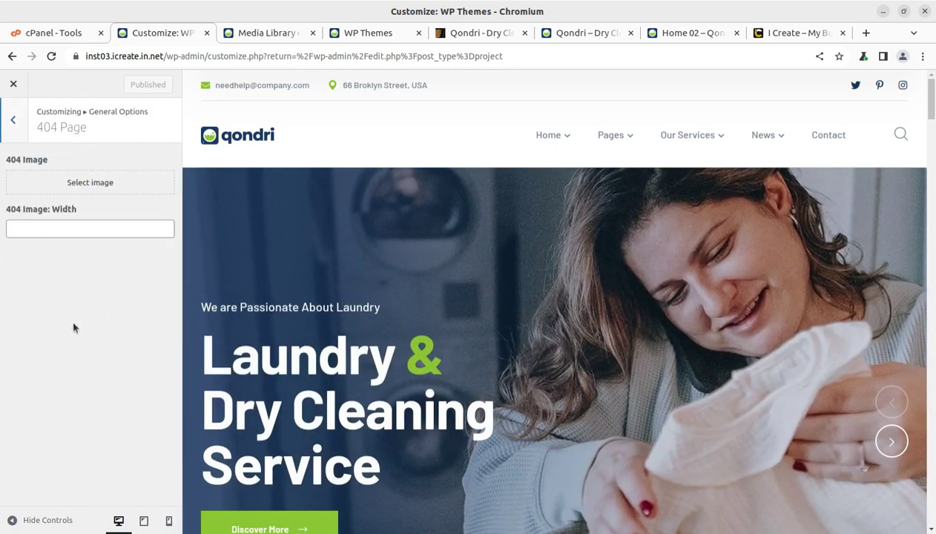
click(13, 121)
click(15, 123)
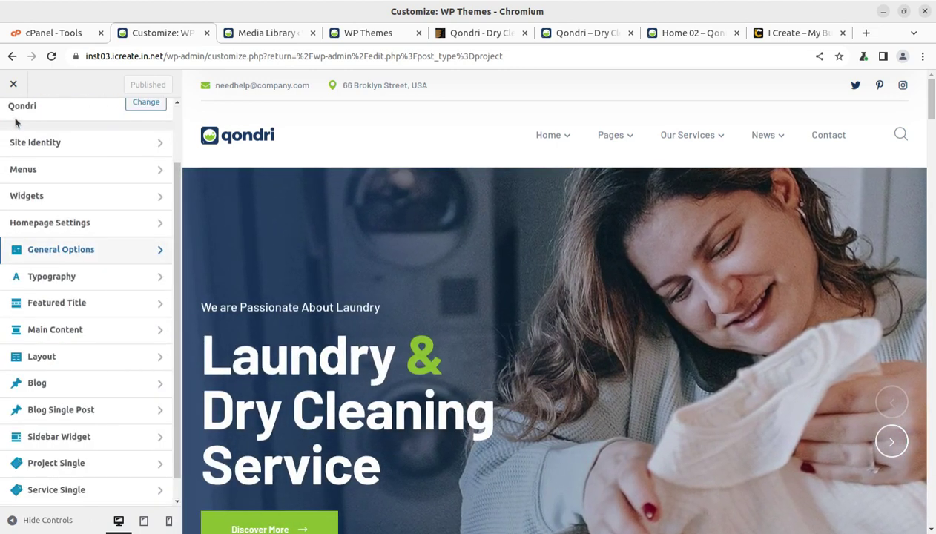
click(96, 278)
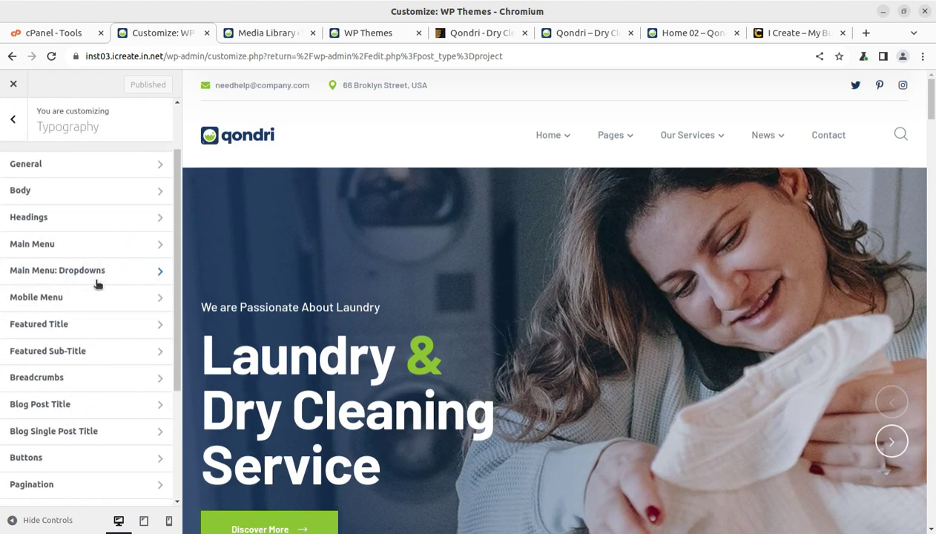
scroll(93, 286, down, 2)
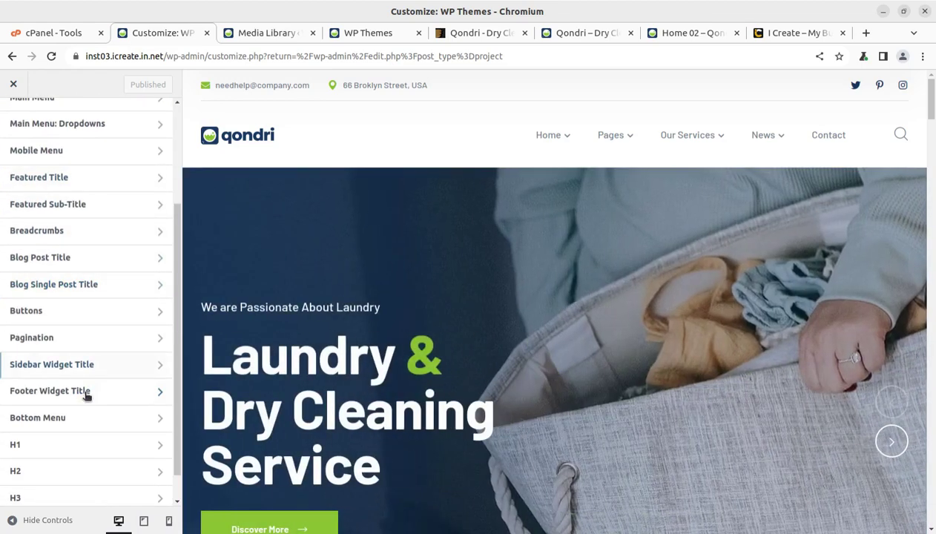
scroll(84, 393, down, 1)
scroll(15, 112, up, 4)
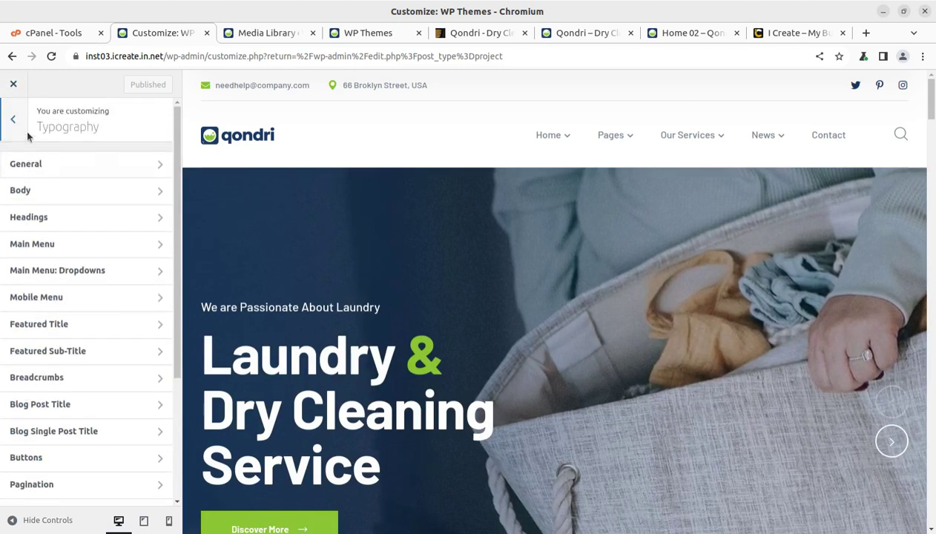
click(12, 124)
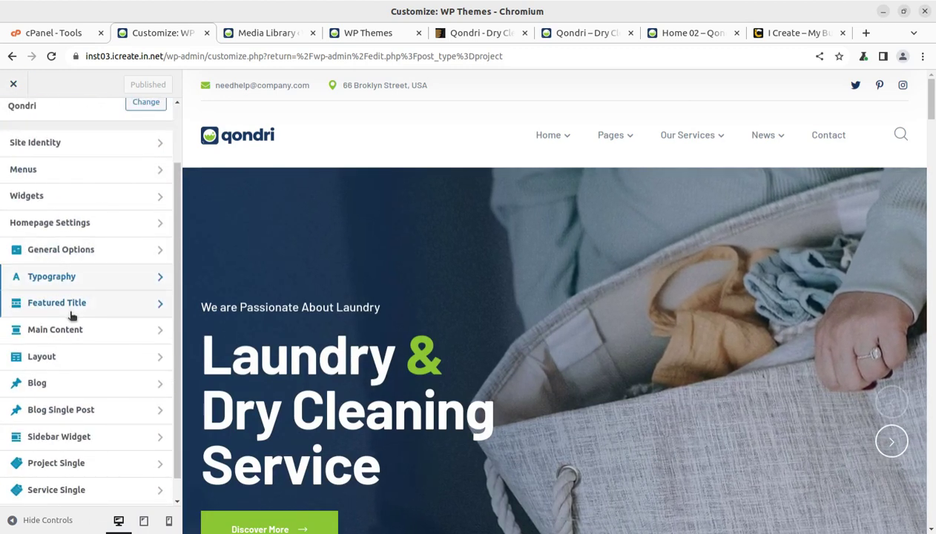
click(104, 312)
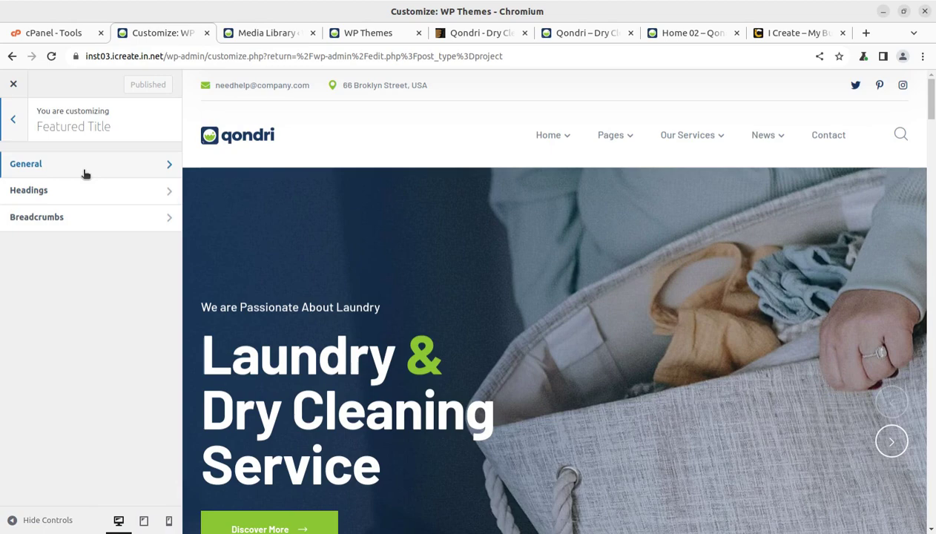
click(15, 118)
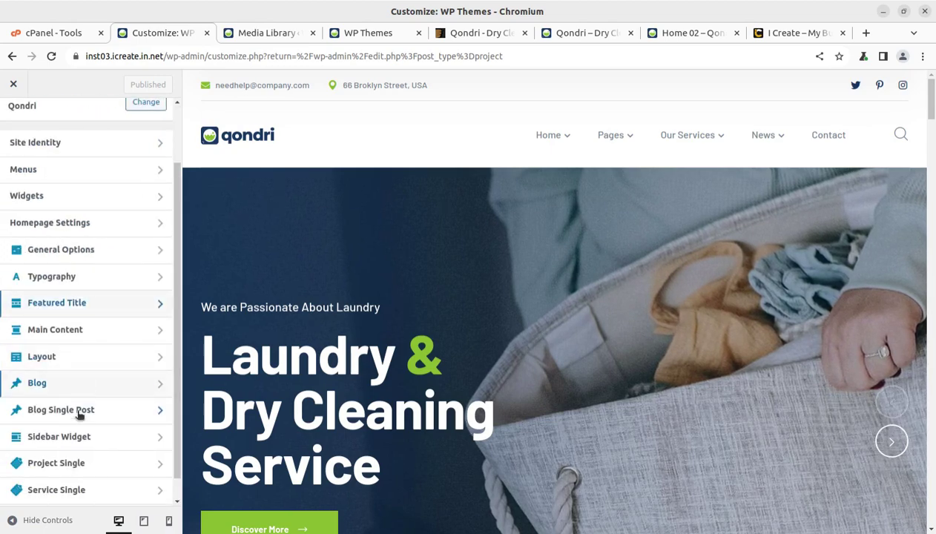
scroll(115, 433, down, 1)
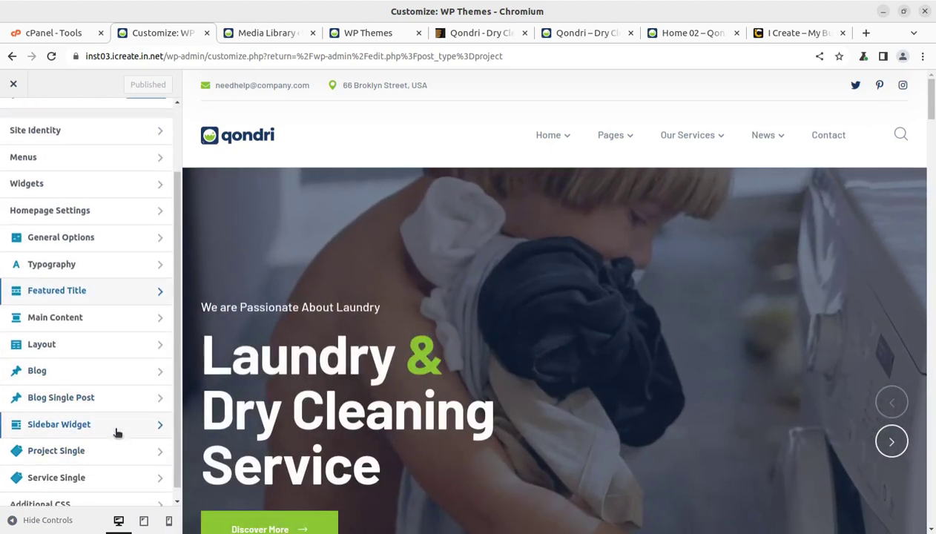
scroll(94, 461, up, 4)
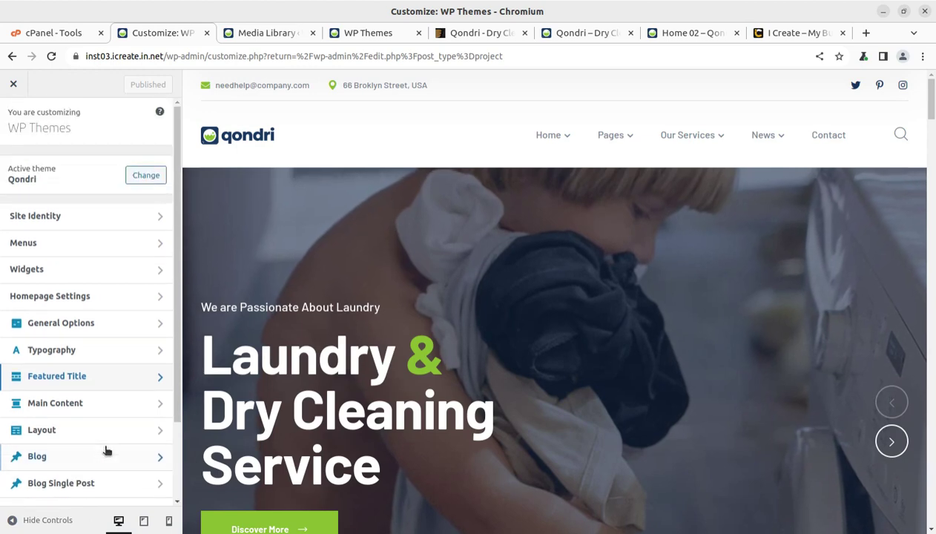
Step: Close the Customizer, go to the Dashboard, and visit the live Qondri homepage
click(10, 85)
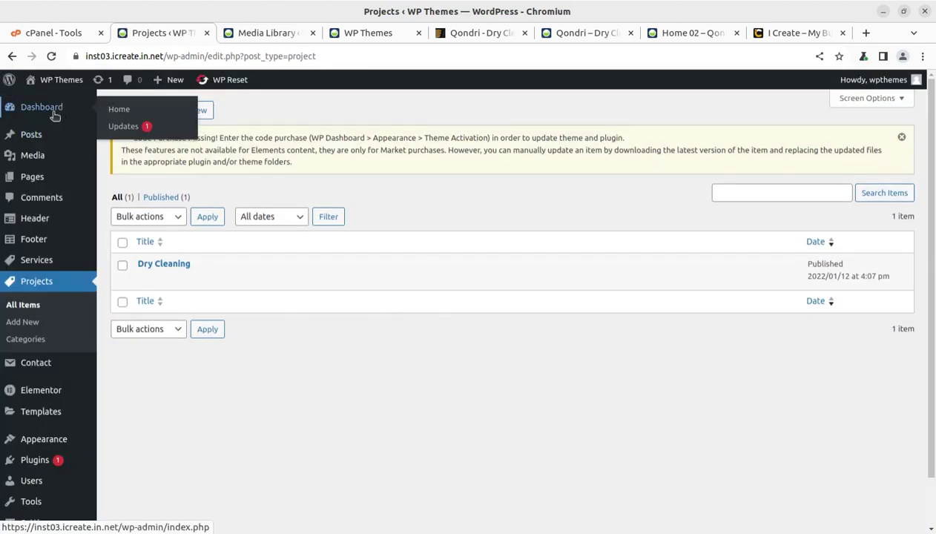
click(54, 113)
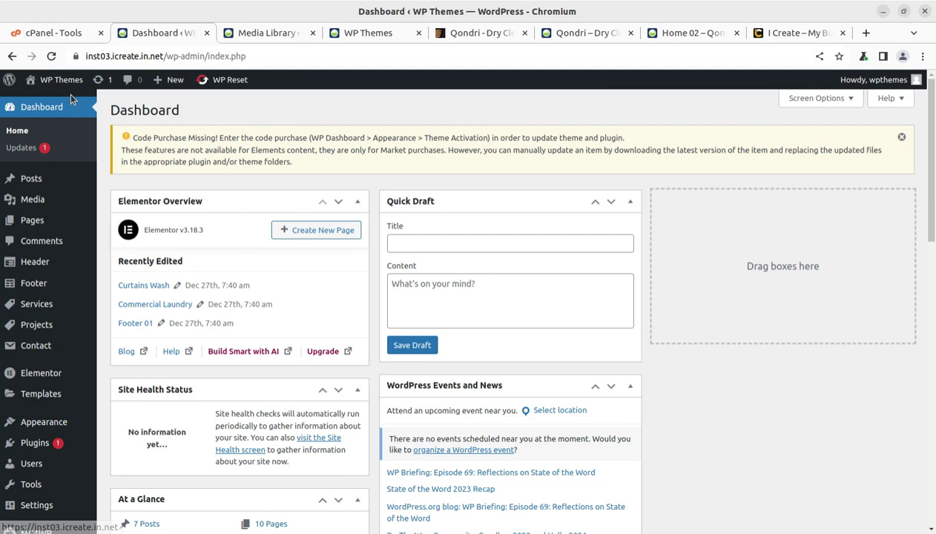
mouse_move(61, 80)
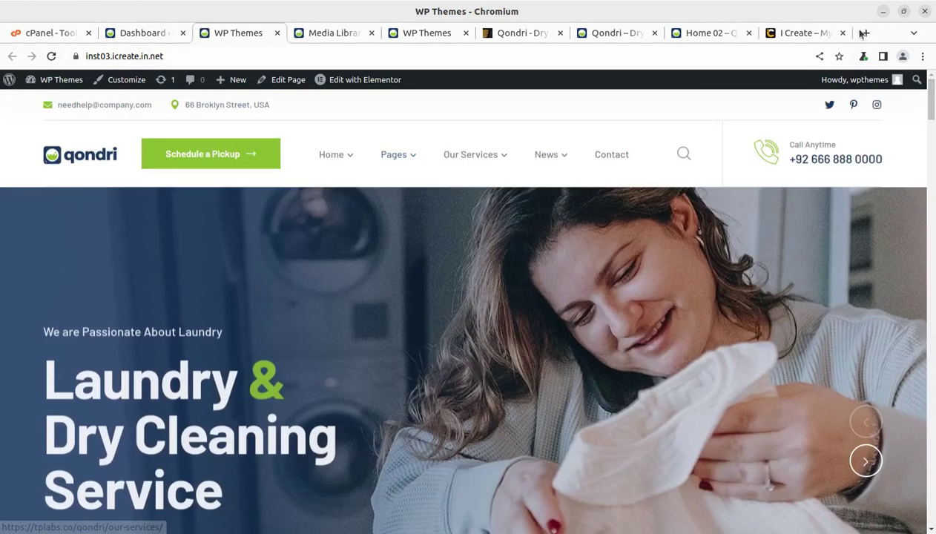
click(798, 34)
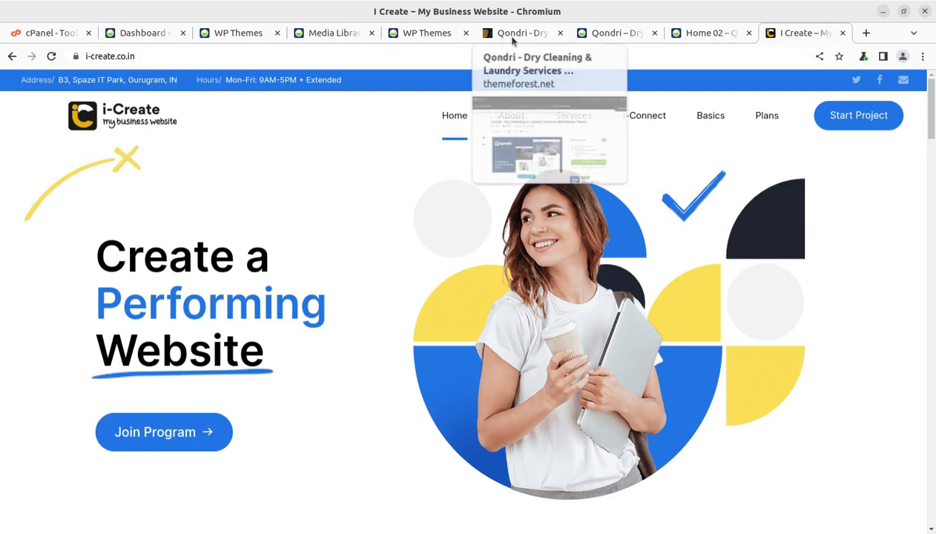
click(334, 37)
click(251, 35)
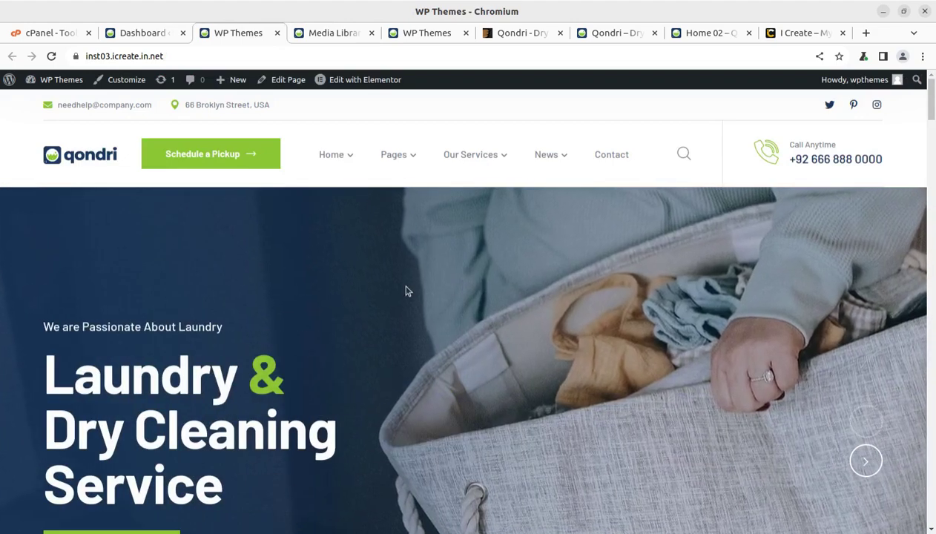
scroll(407, 290, down, 1)
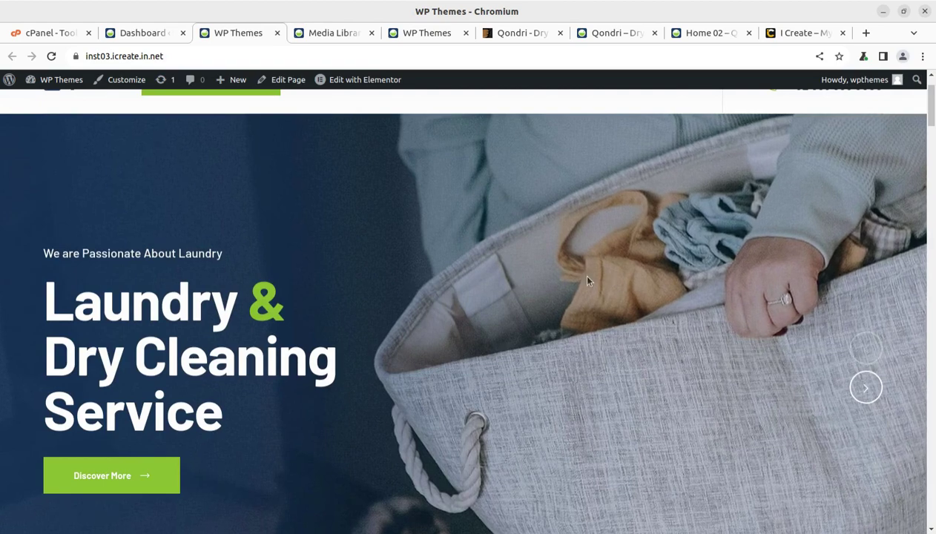
scroll(497, 274, down, 2)
scroll(502, 277, down, 2)
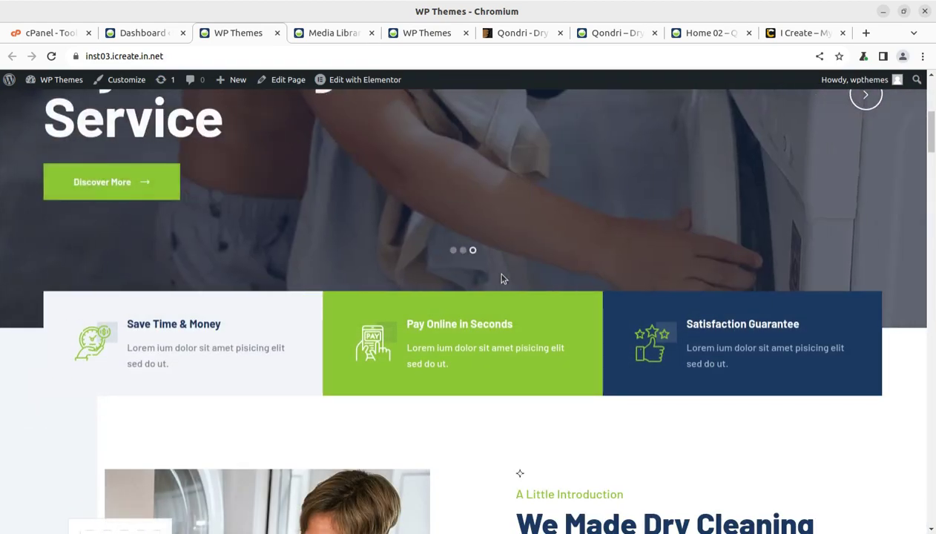
scroll(502, 278, up, 4)
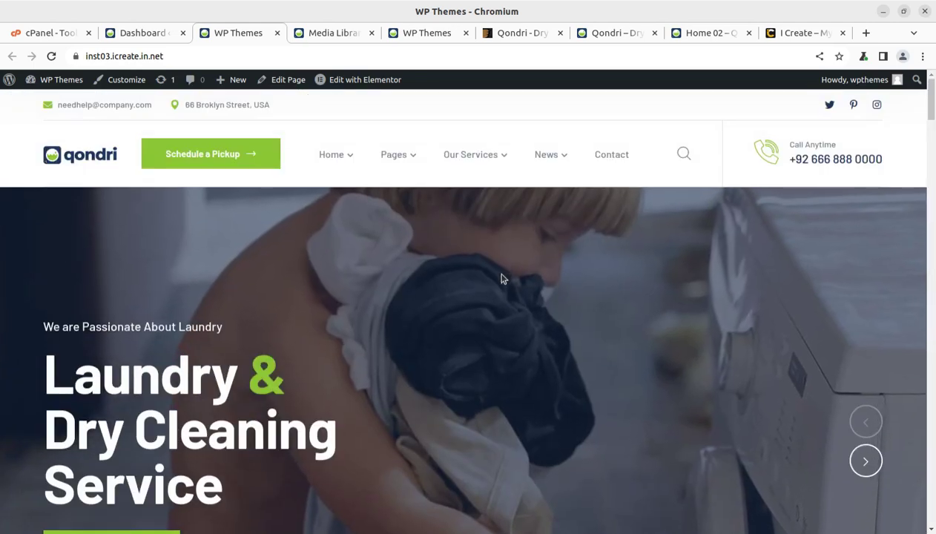
mouse_move(479, 147)
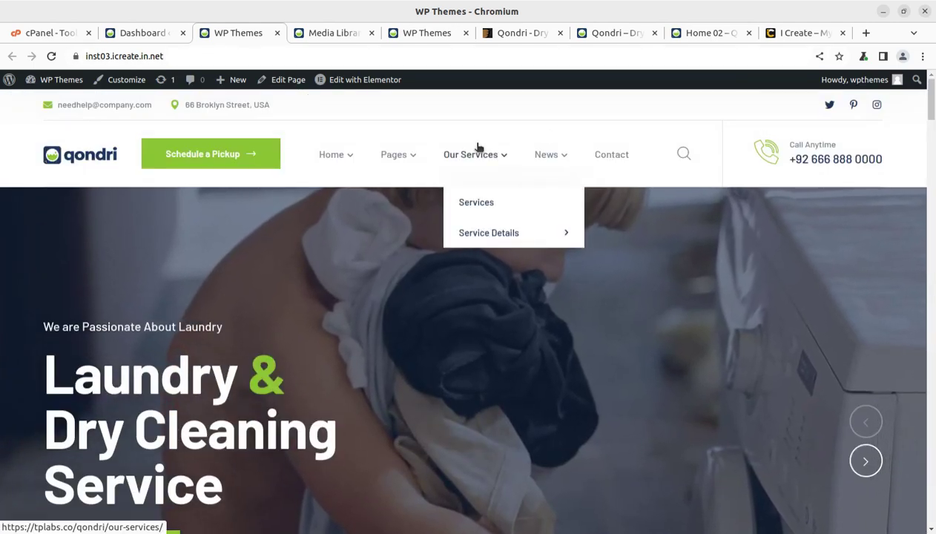